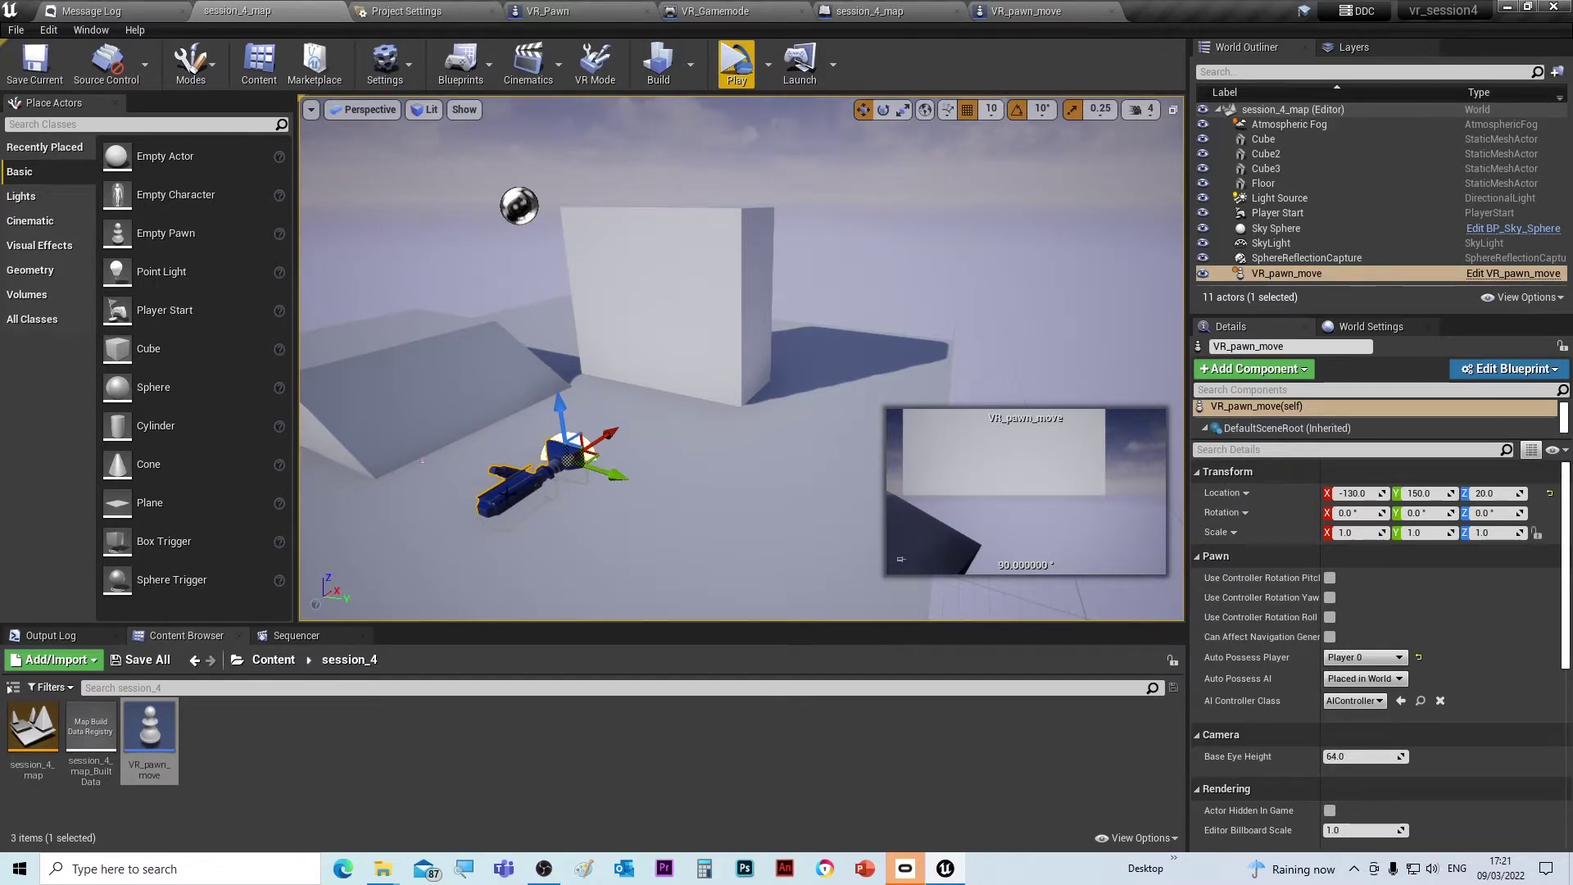
# Step: Open Project Settings at Engine > Input to see the SnapRotate action and Movement axis mappings
pyautogui.click(49, 30)
pyautogui.click(91, 262)
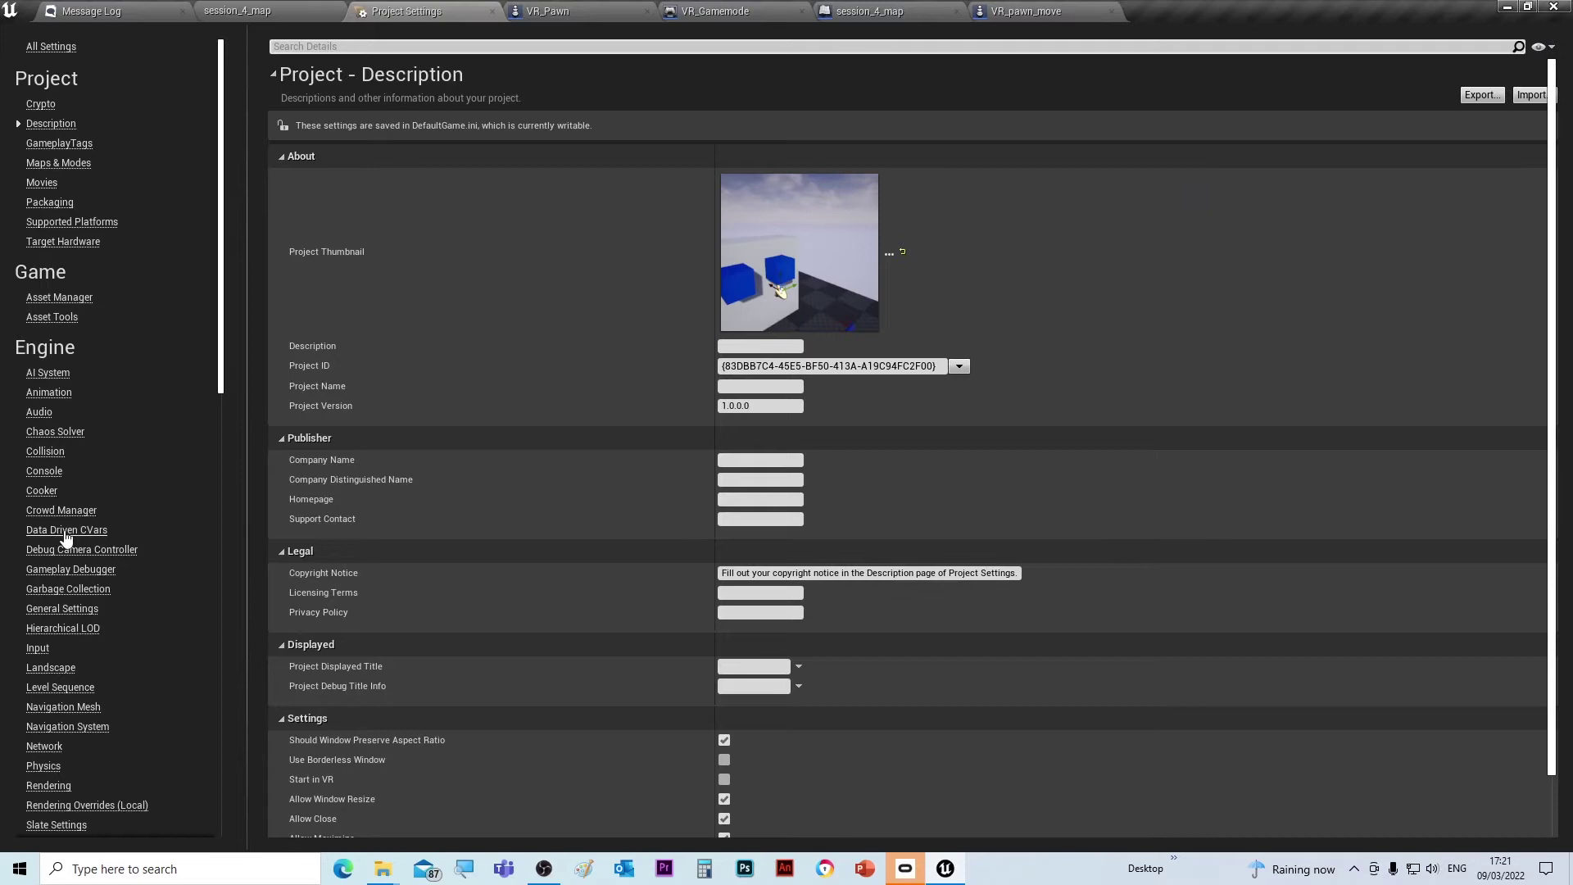
pyautogui.click(37, 648)
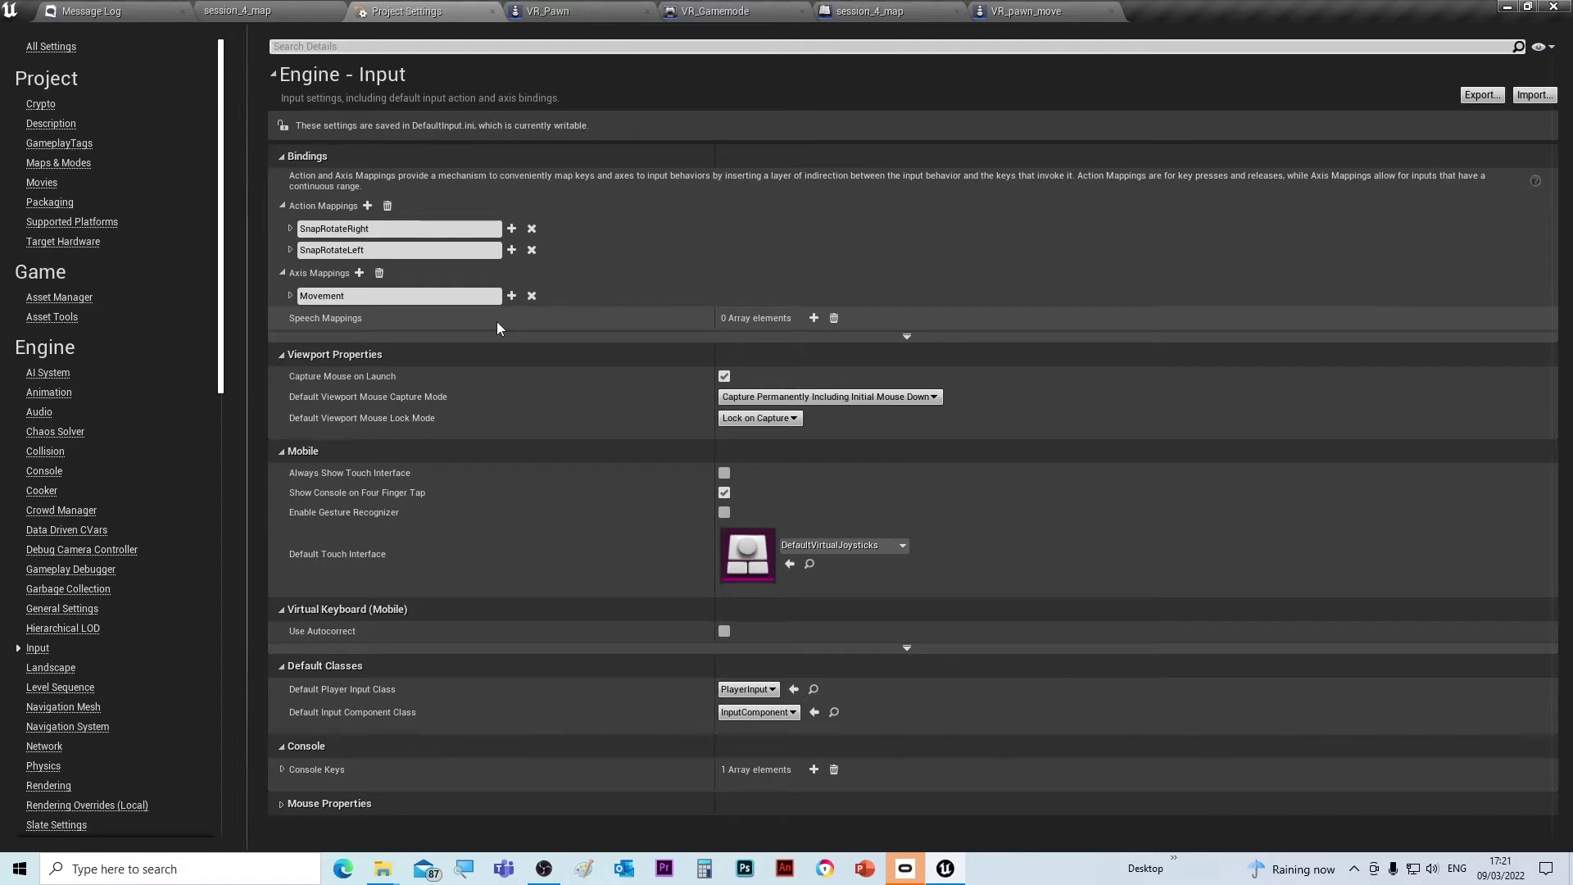
# Step: Expand and collapse SnapRotateRight and Movement repeatedly to inspect their bound keys
pyautogui.click(290, 227)
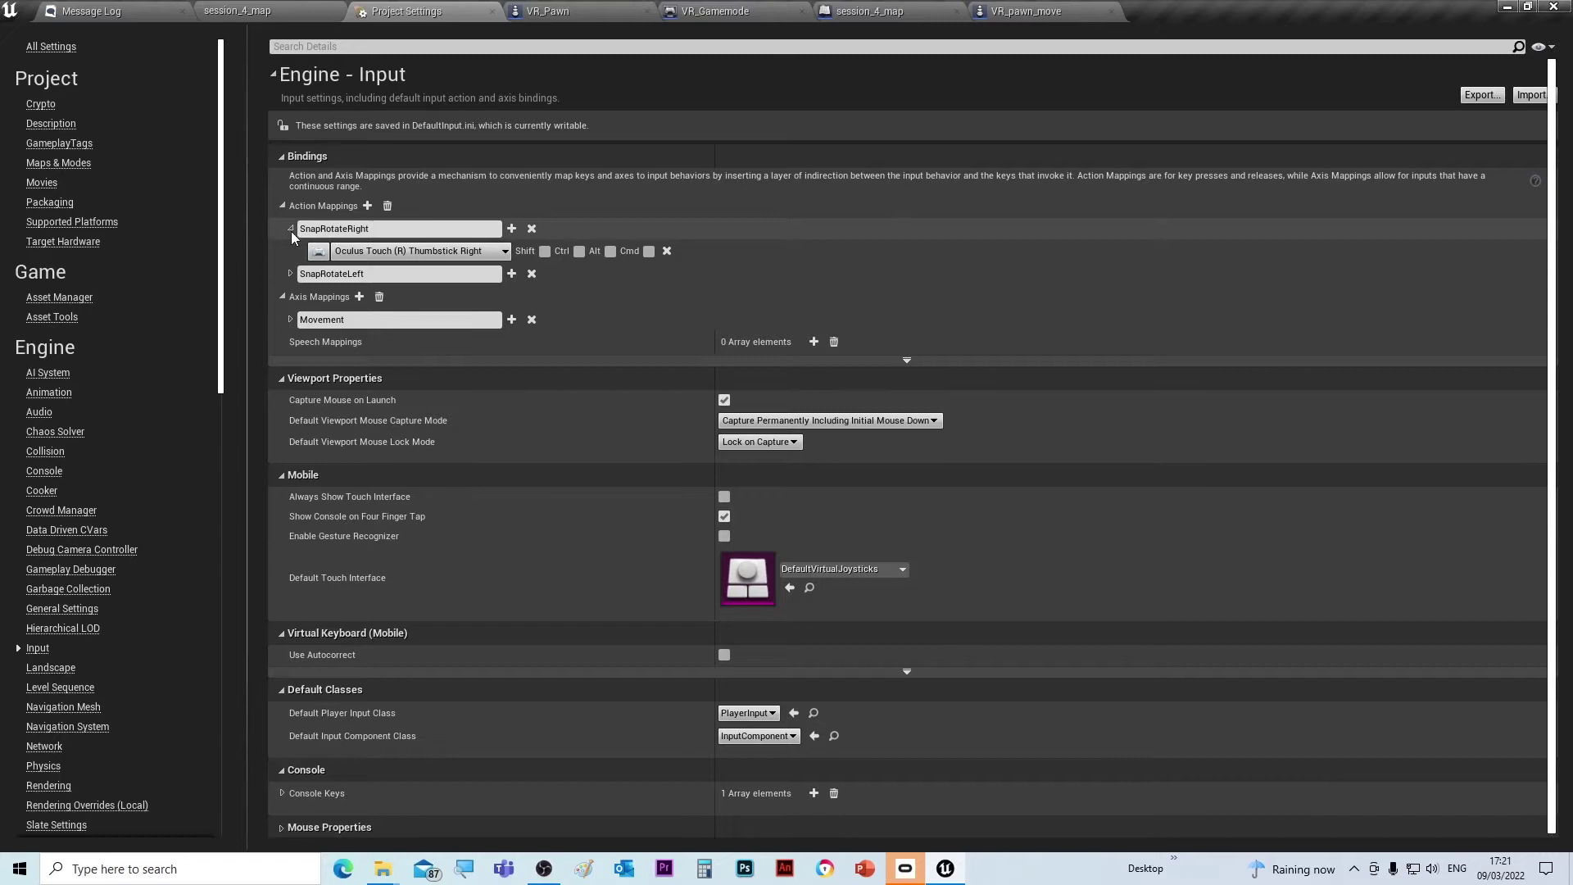
pyautogui.click(291, 230)
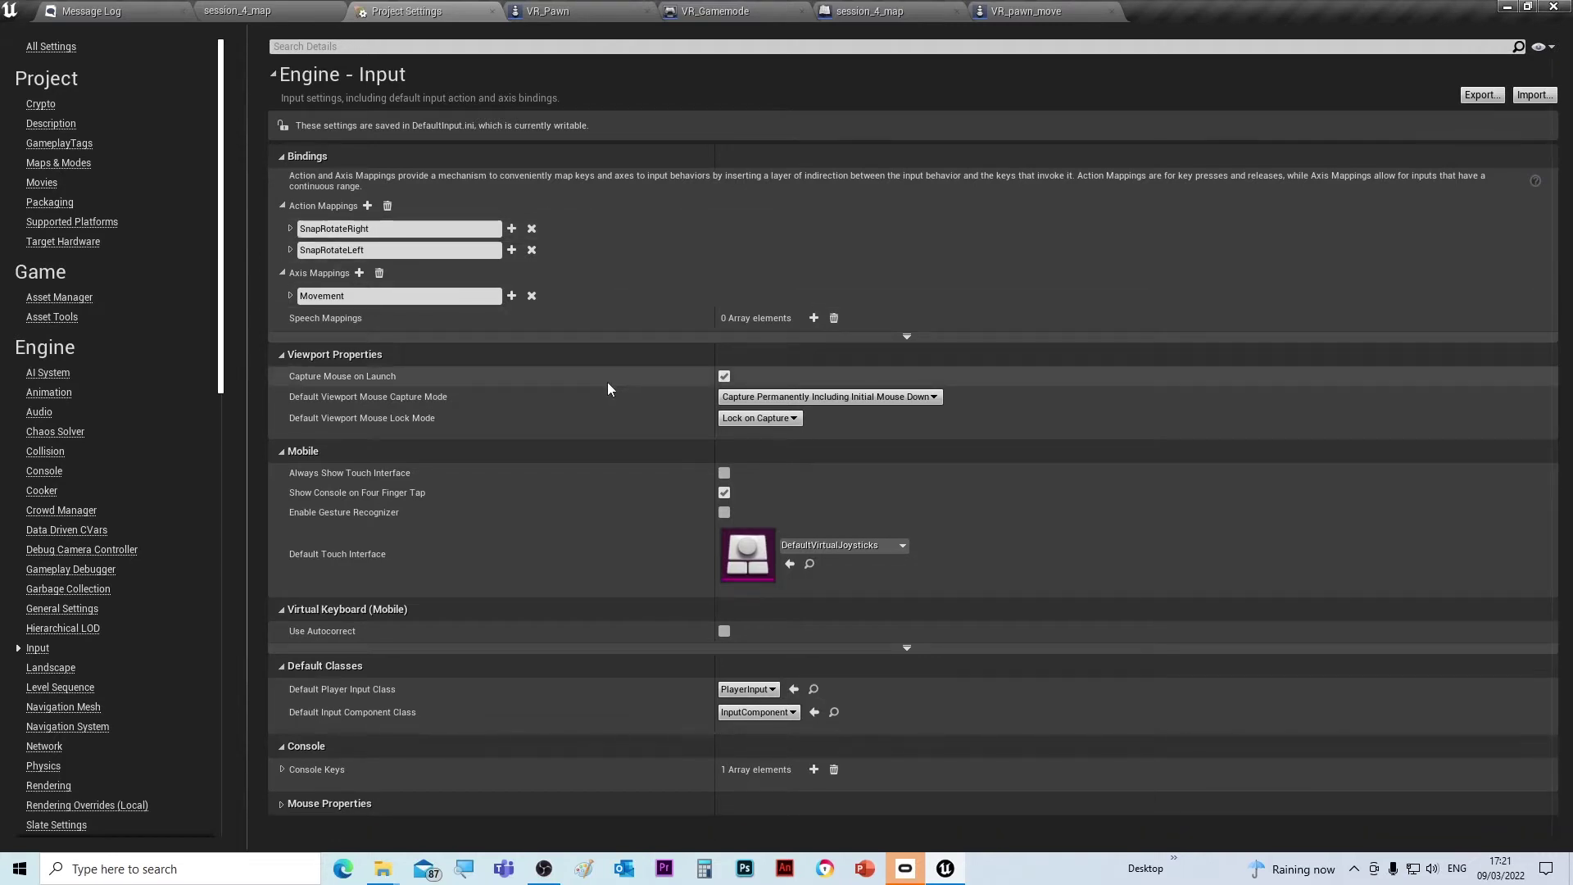
pyautogui.click(290, 297)
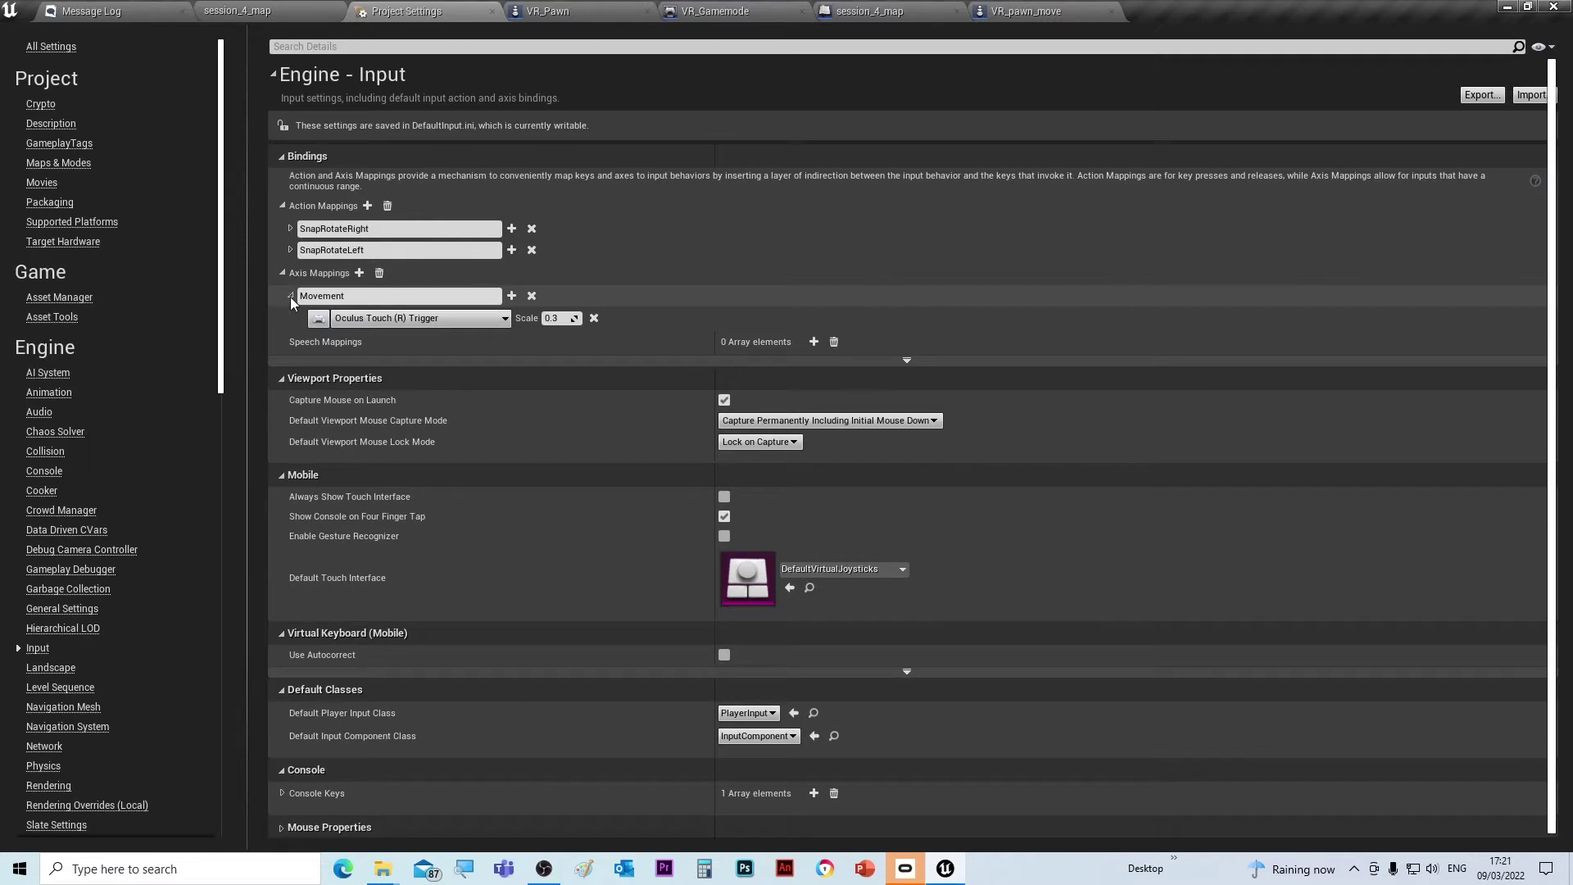
pyautogui.click(290, 296)
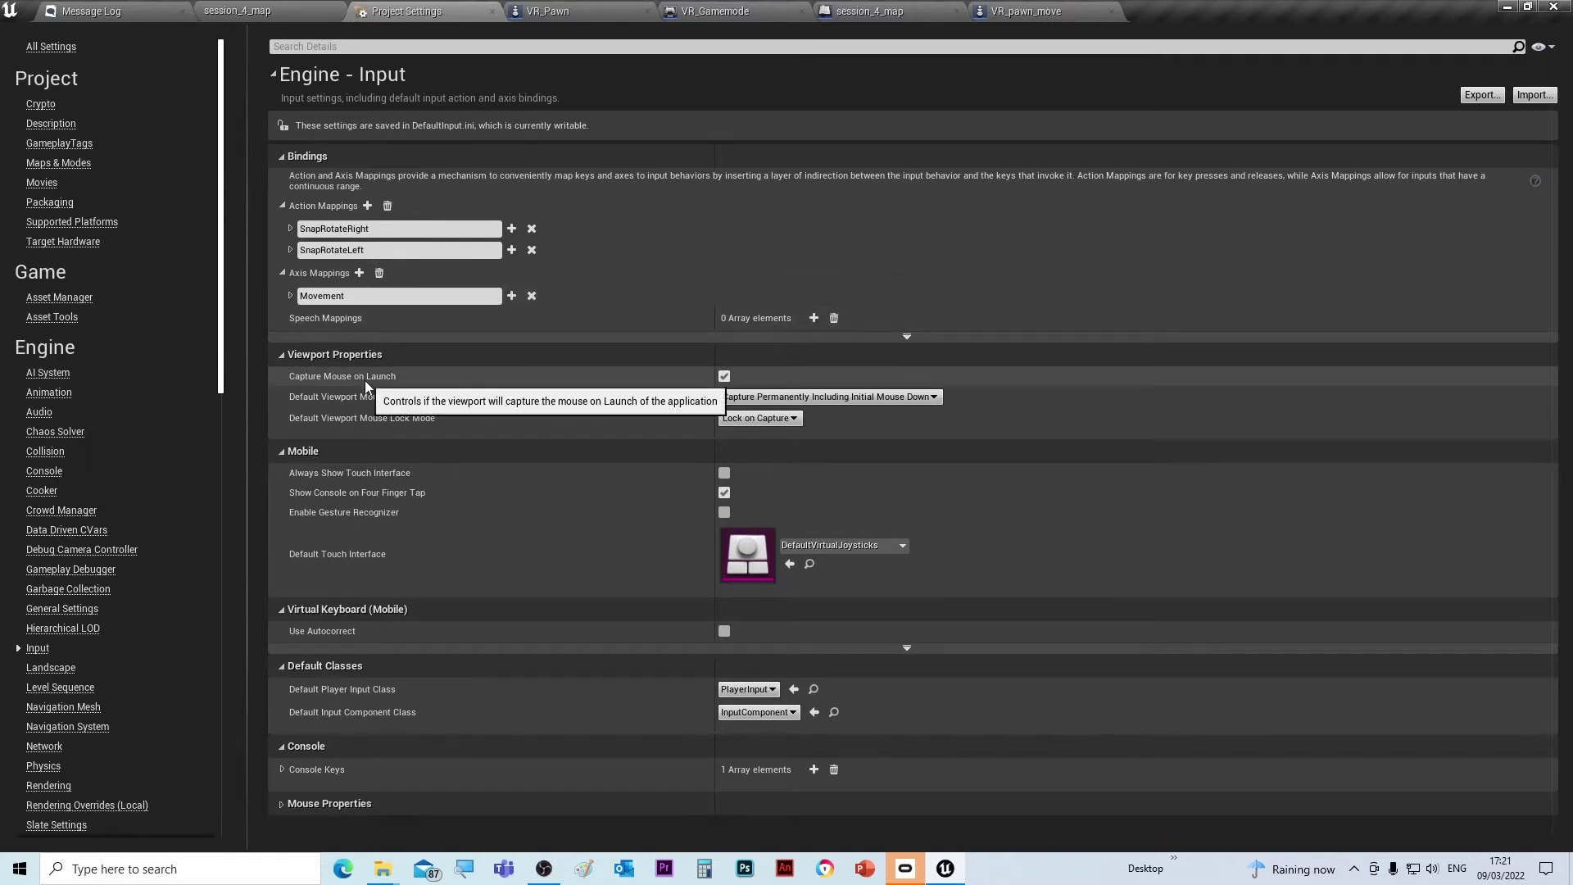
pyautogui.click(291, 295)
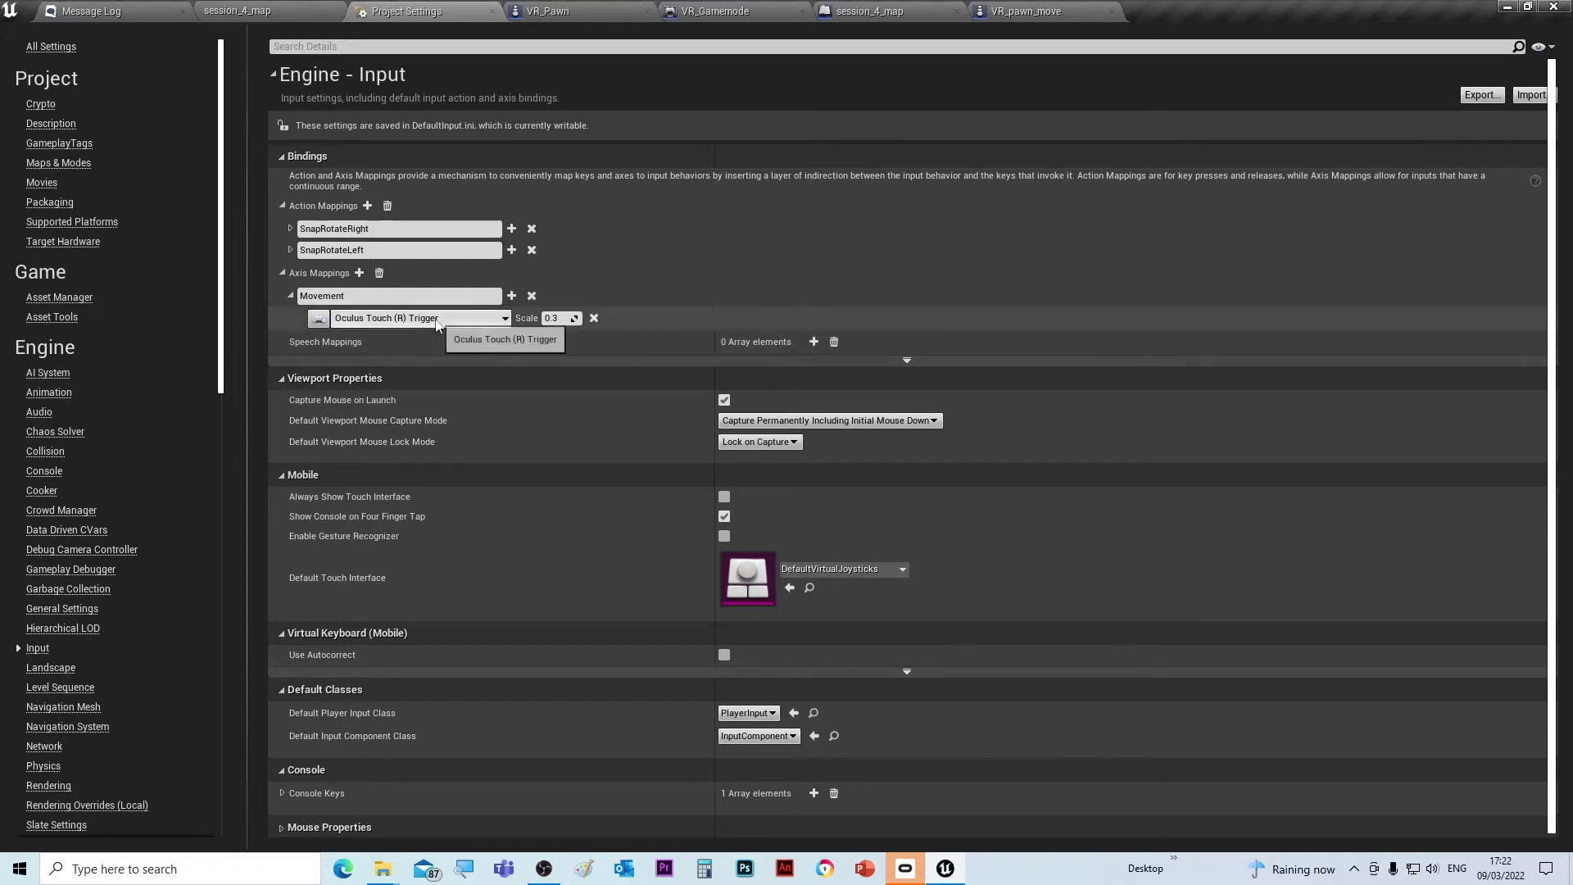
pyautogui.click(290, 295)
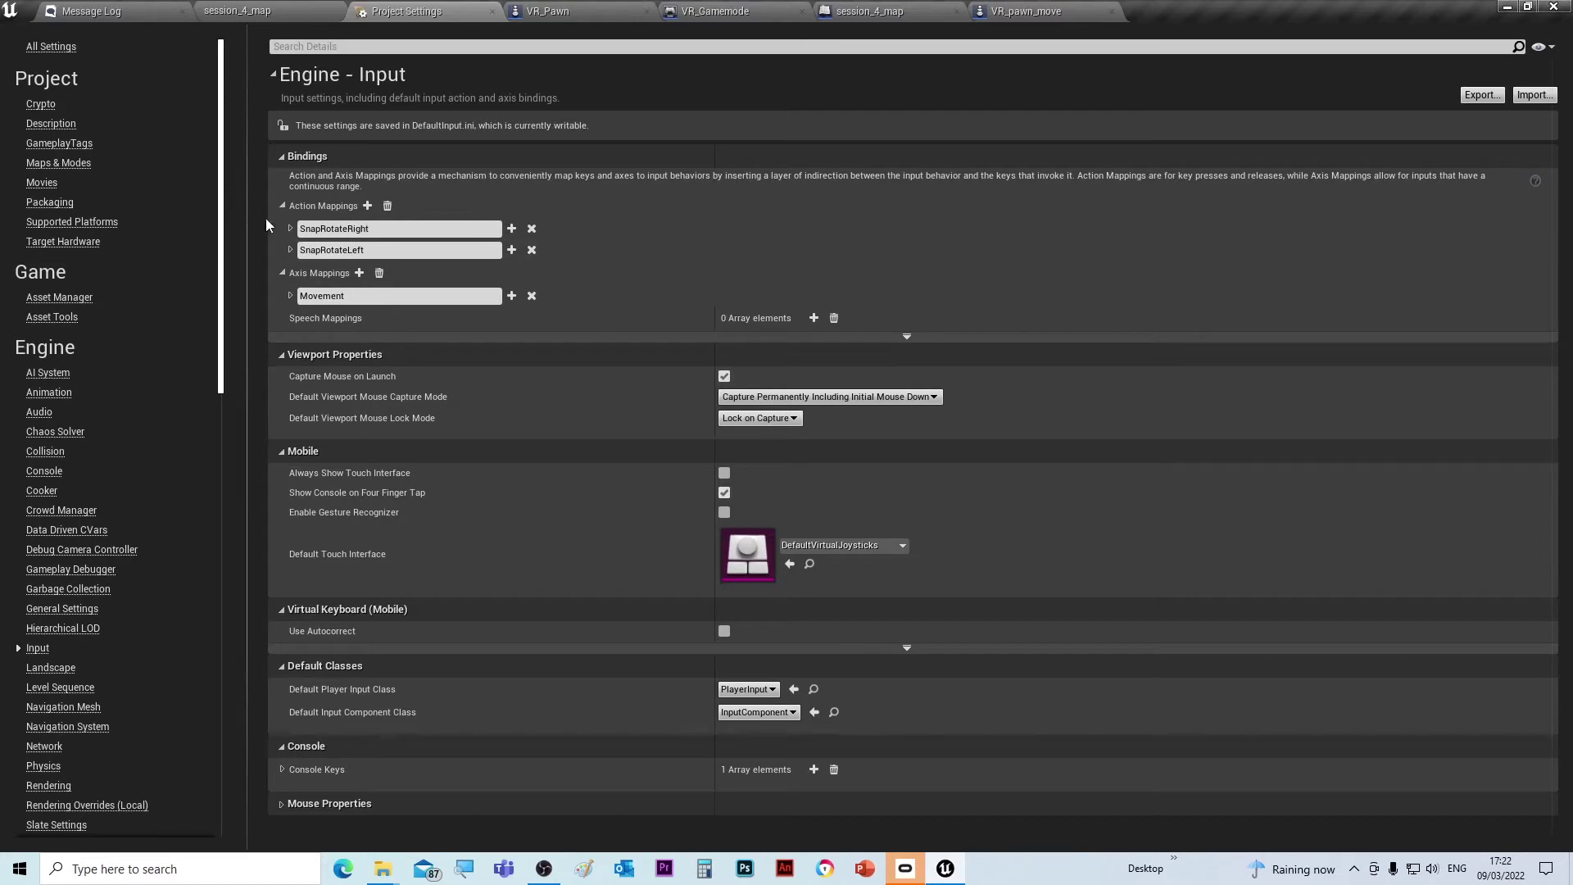
pyautogui.click(291, 228)
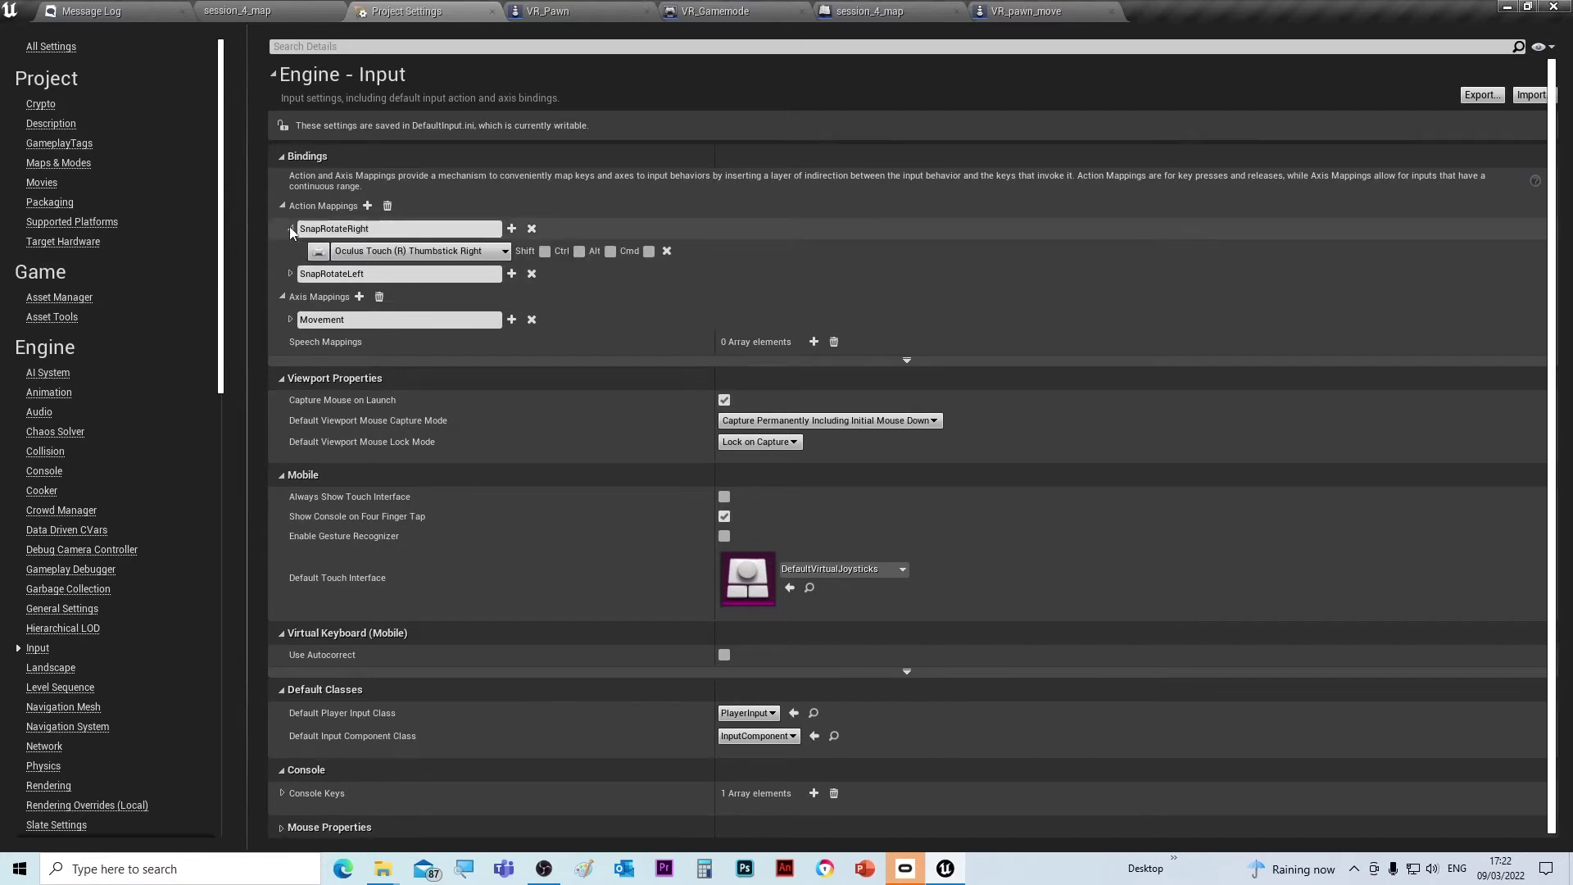
pyautogui.click(290, 230)
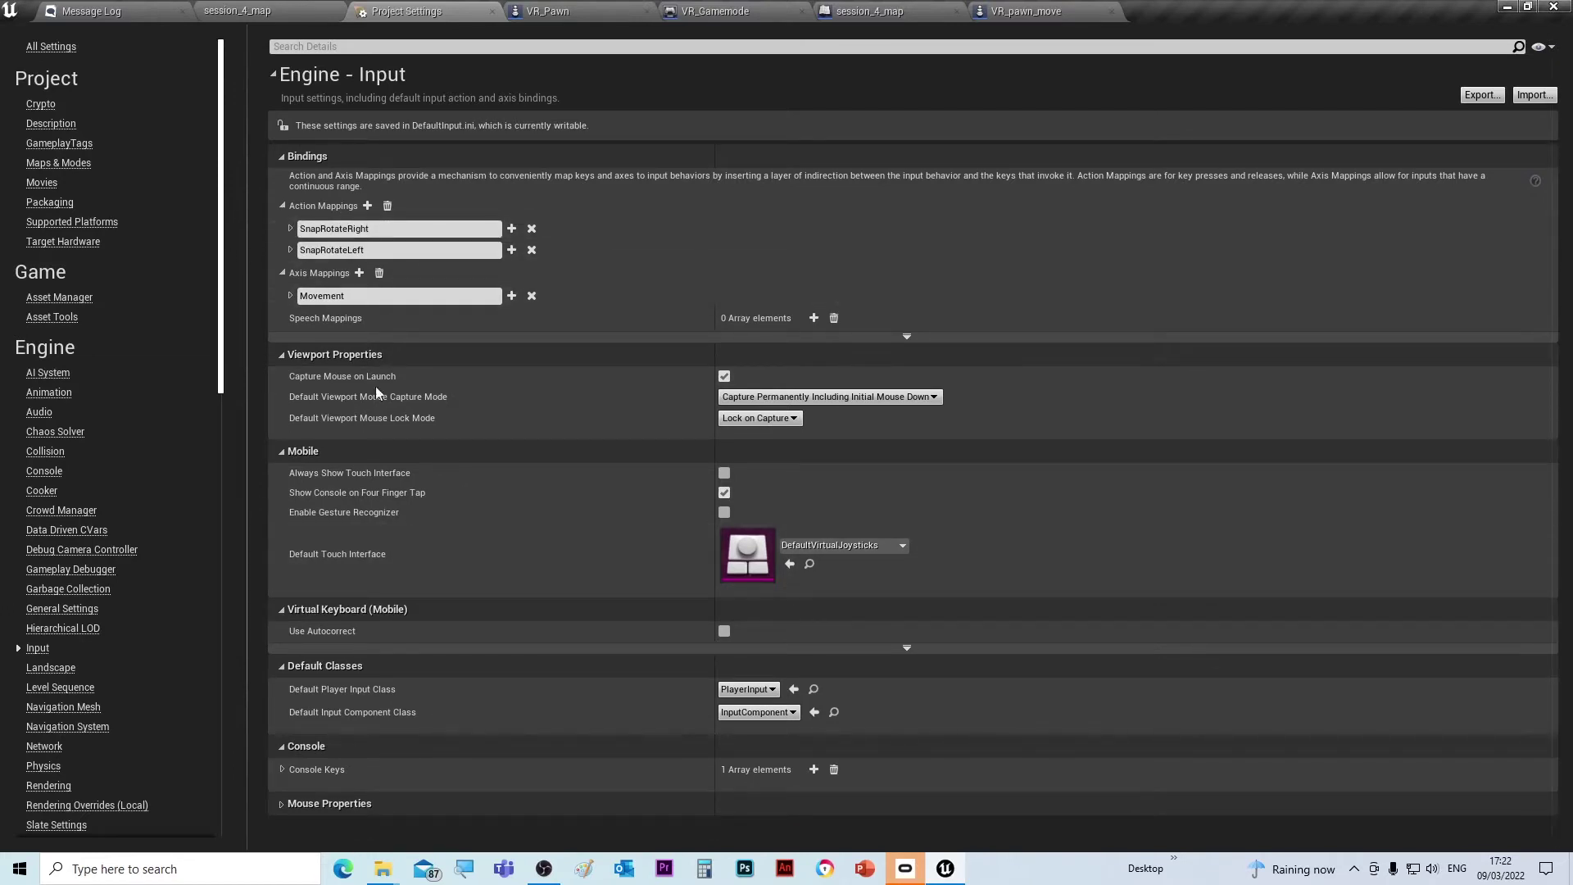
pyautogui.click(289, 229)
pyautogui.click(289, 230)
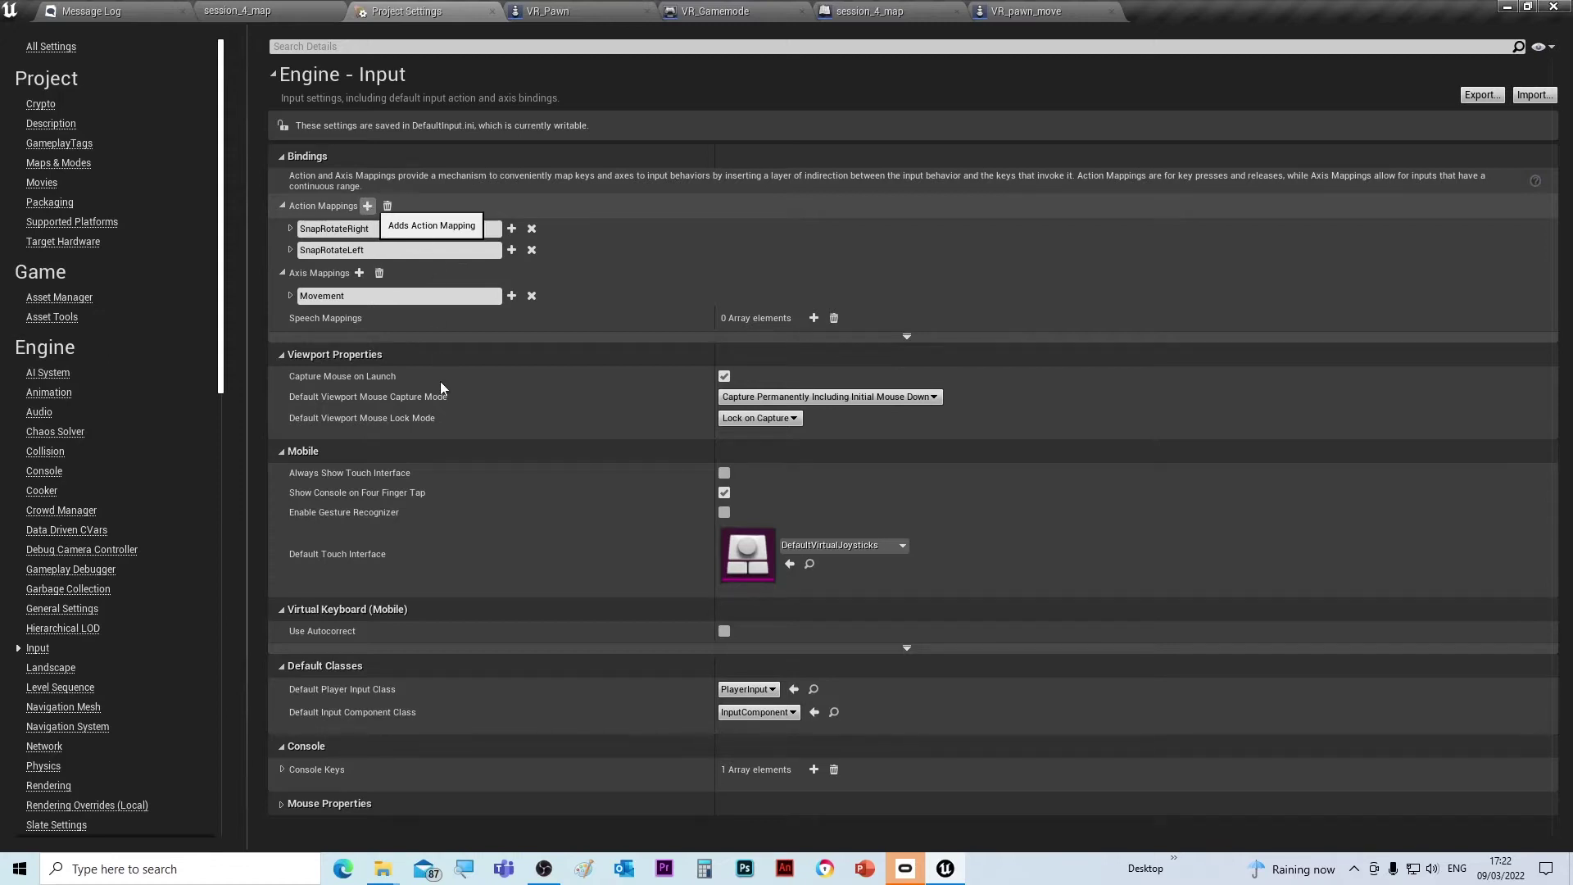
# Step: Add NewActionMapping_0, select its name, and browse the Oculus Touch keys without binding one
pyautogui.click(368, 206)
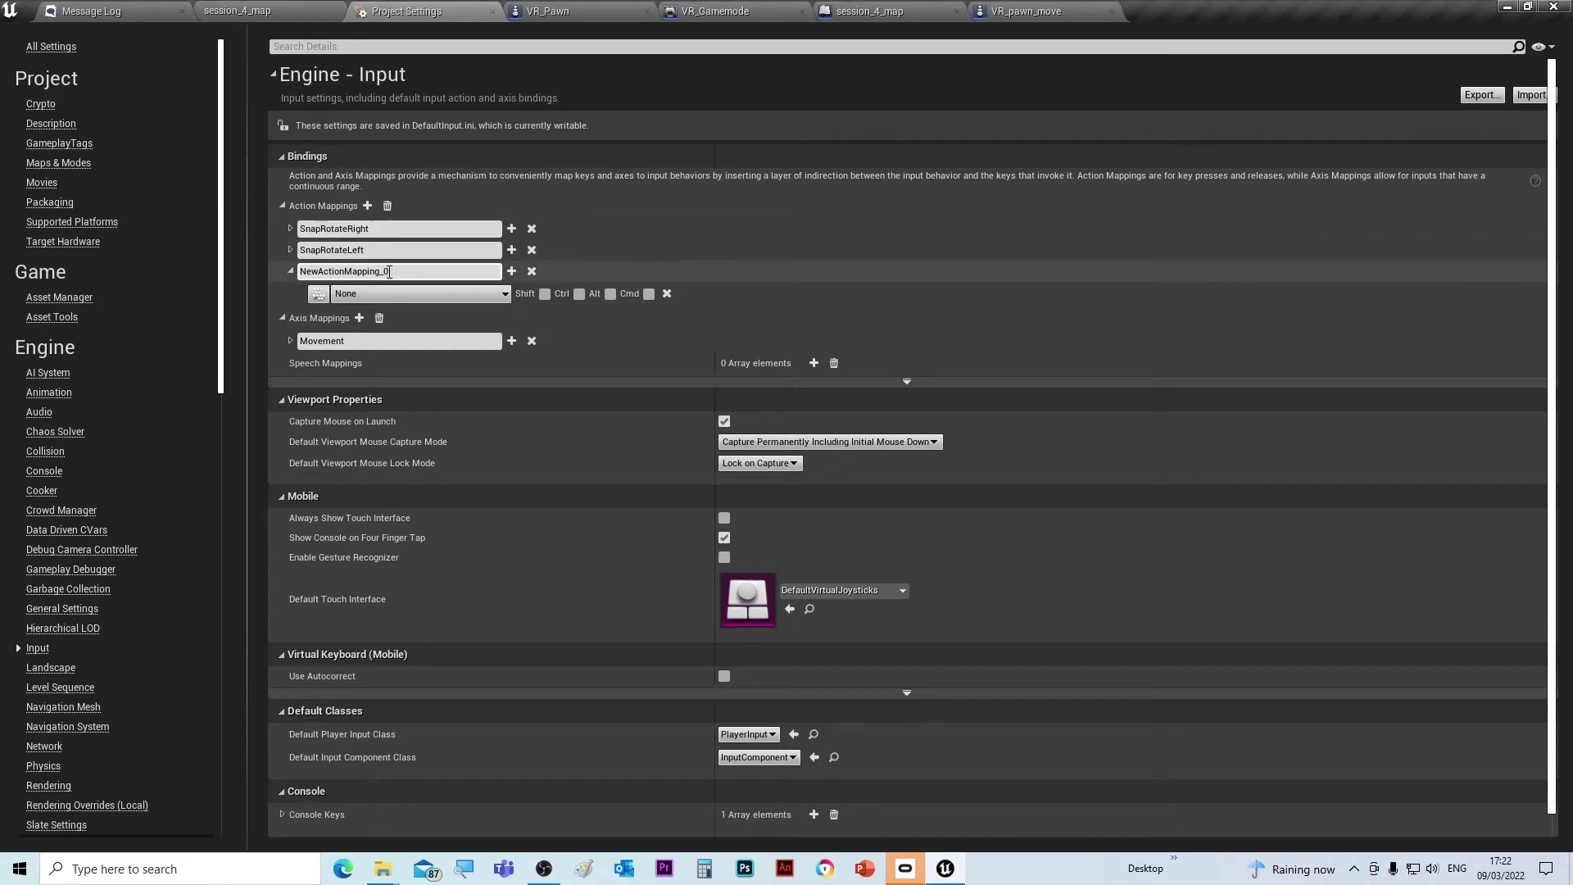
pyautogui.moveTo(386, 272); pyautogui.dragTo(300, 273)
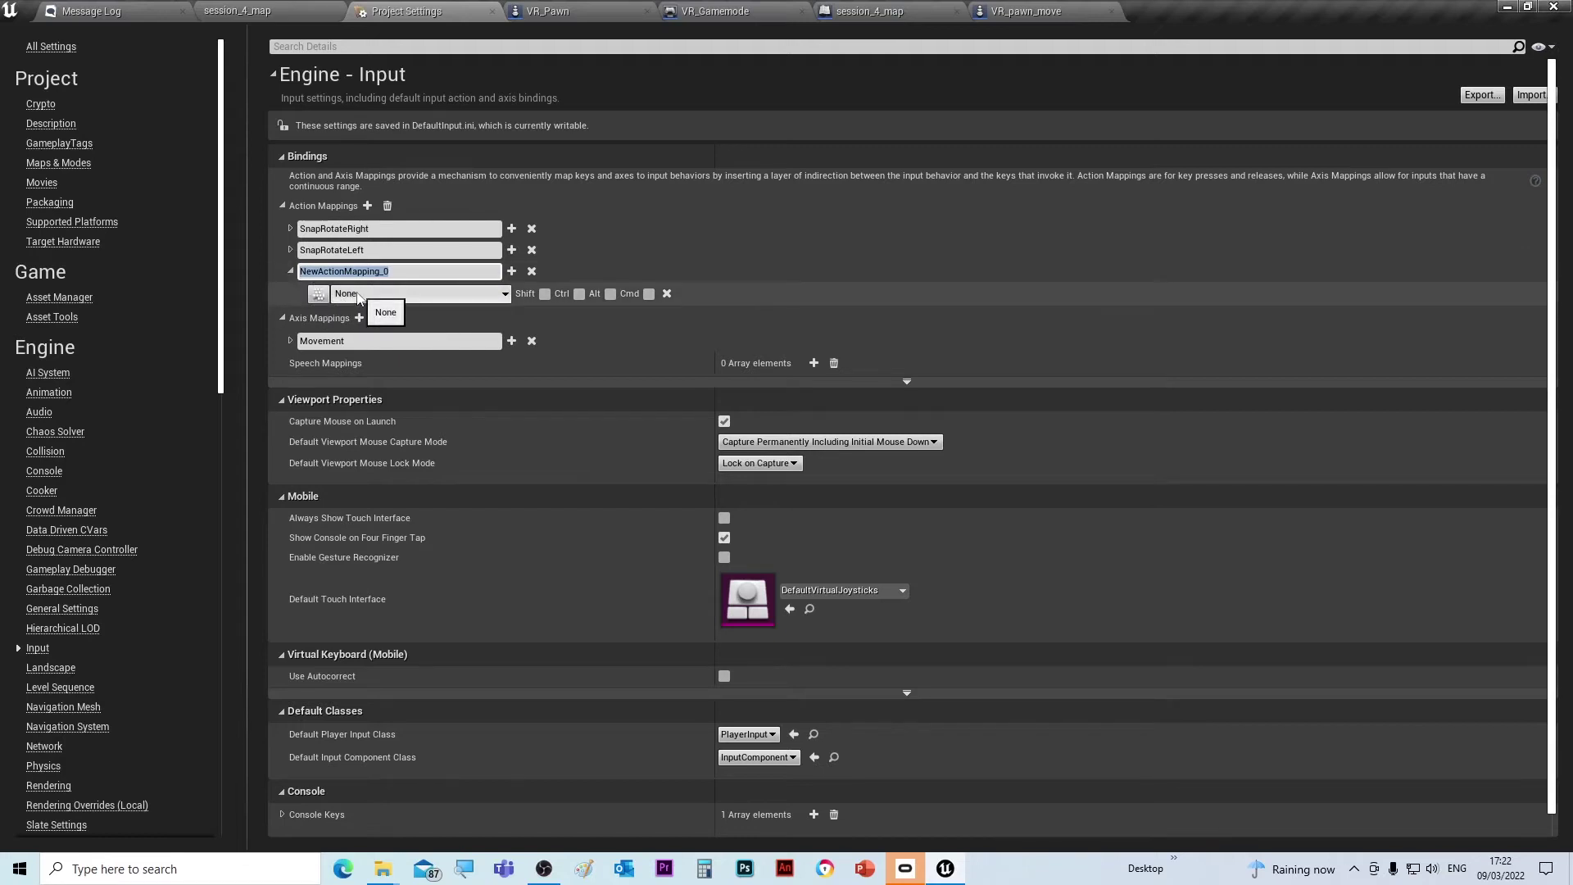
pyautogui.click(501, 295)
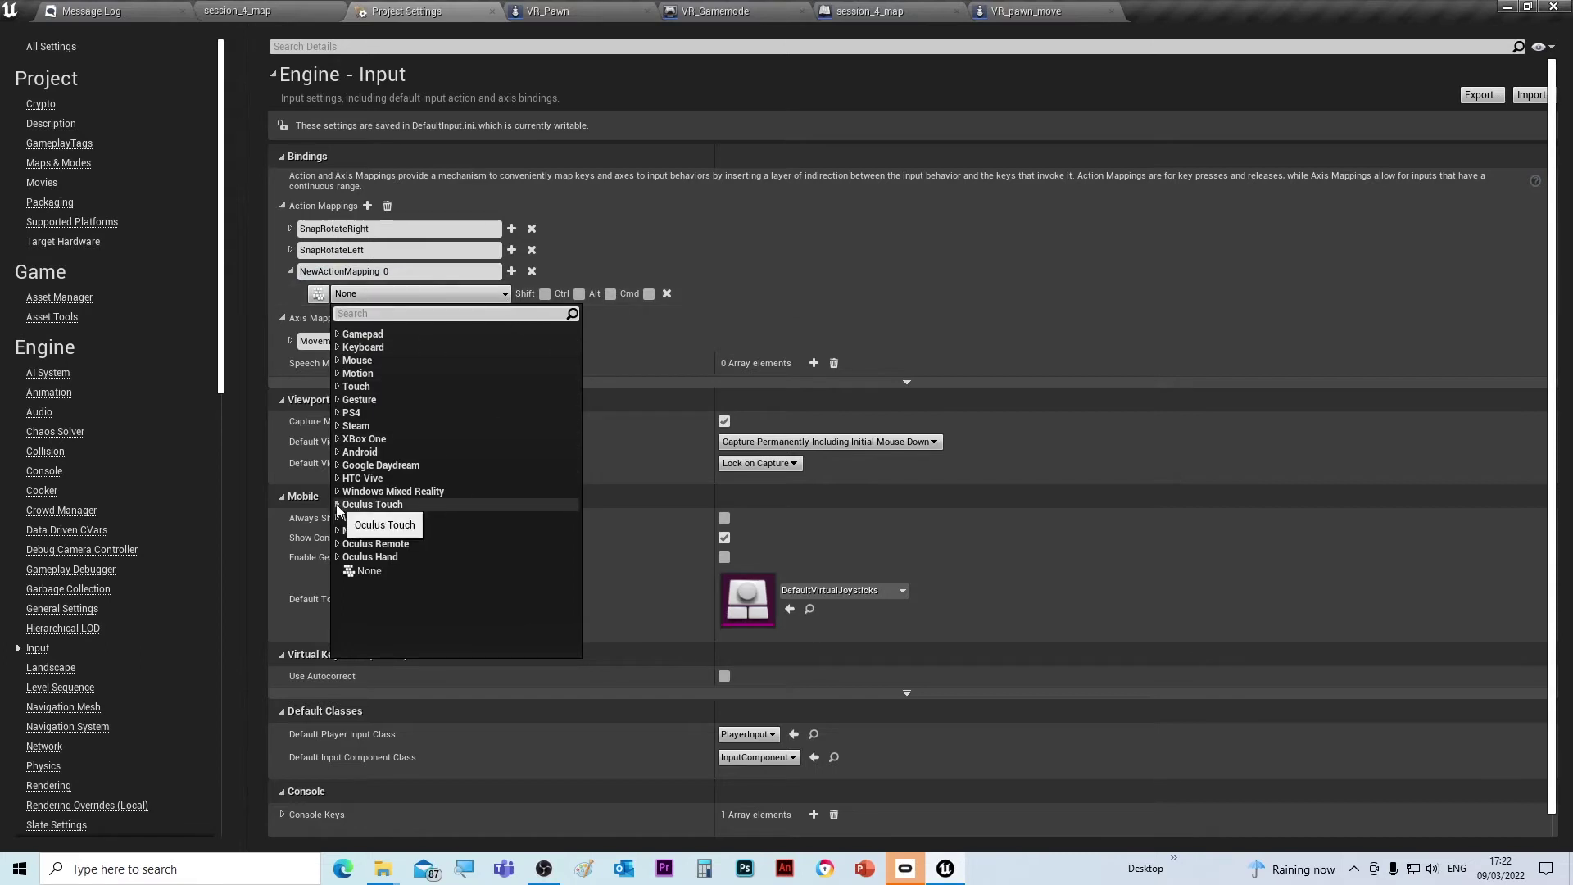
pyautogui.click(336, 505)
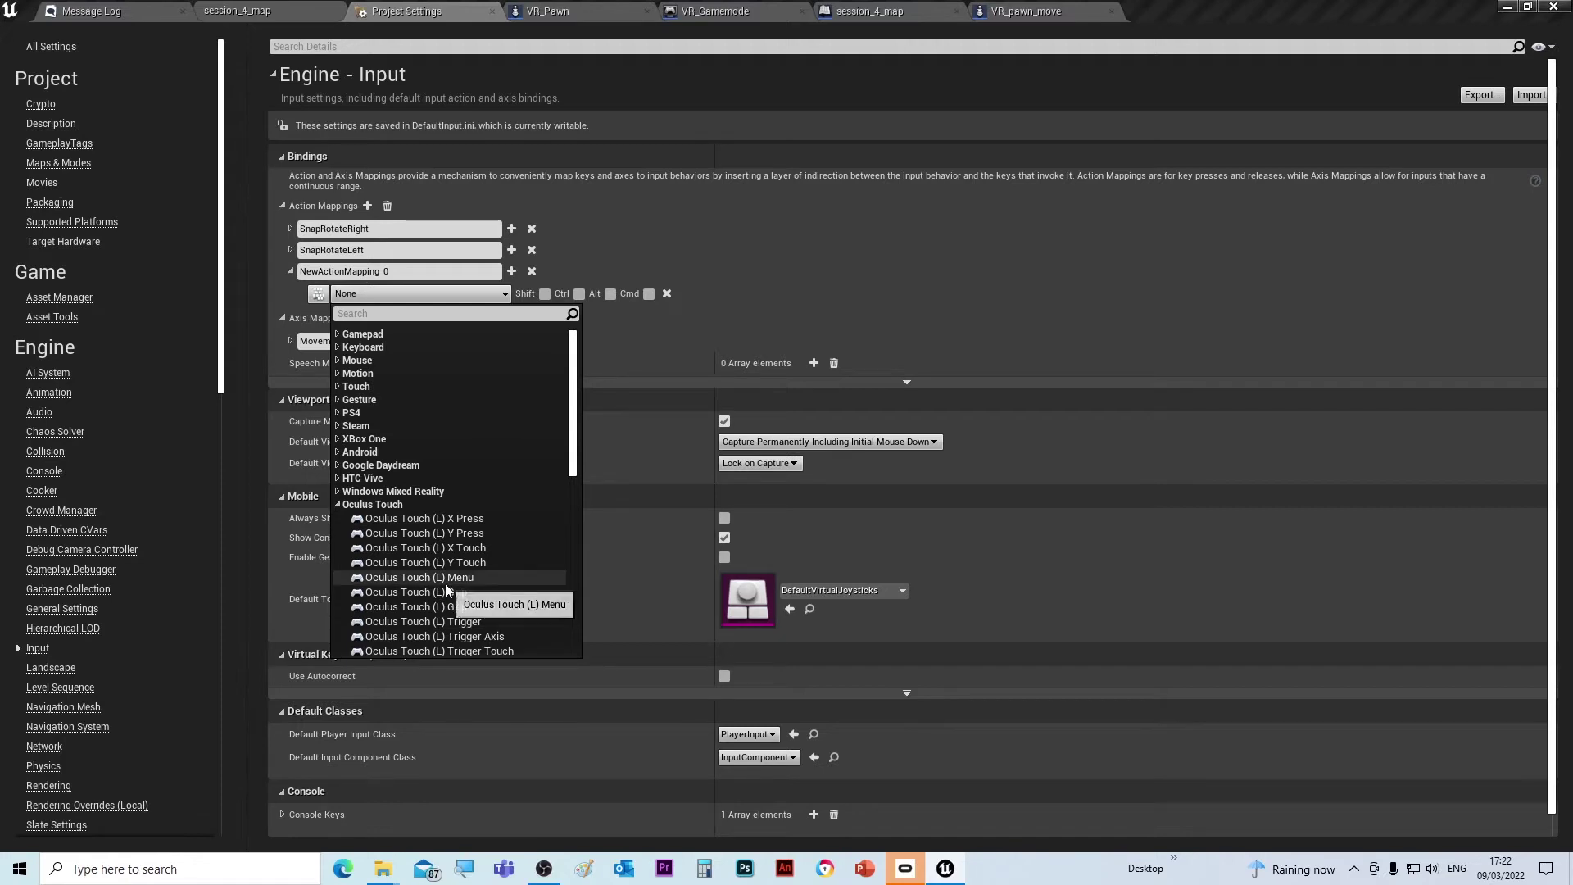
pyautogui.click(626, 229)
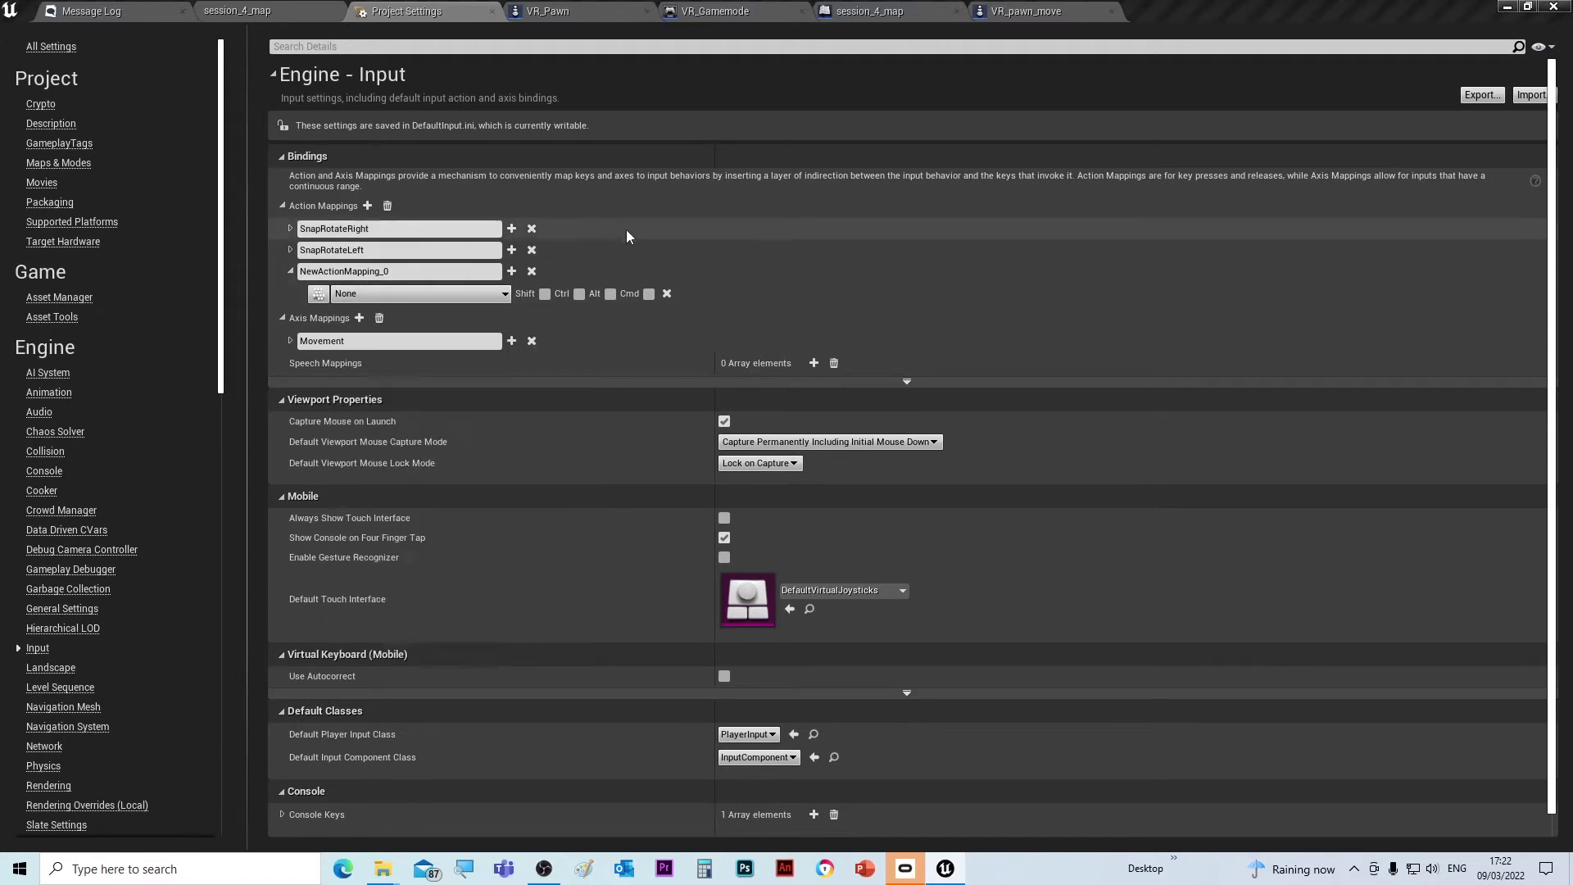
# Step: Delete NewActionMapping_0, expand SnapRotateRight and SnapRotateLeft to show their thumbstick keys, and collapse Movement
pyautogui.click(532, 271)
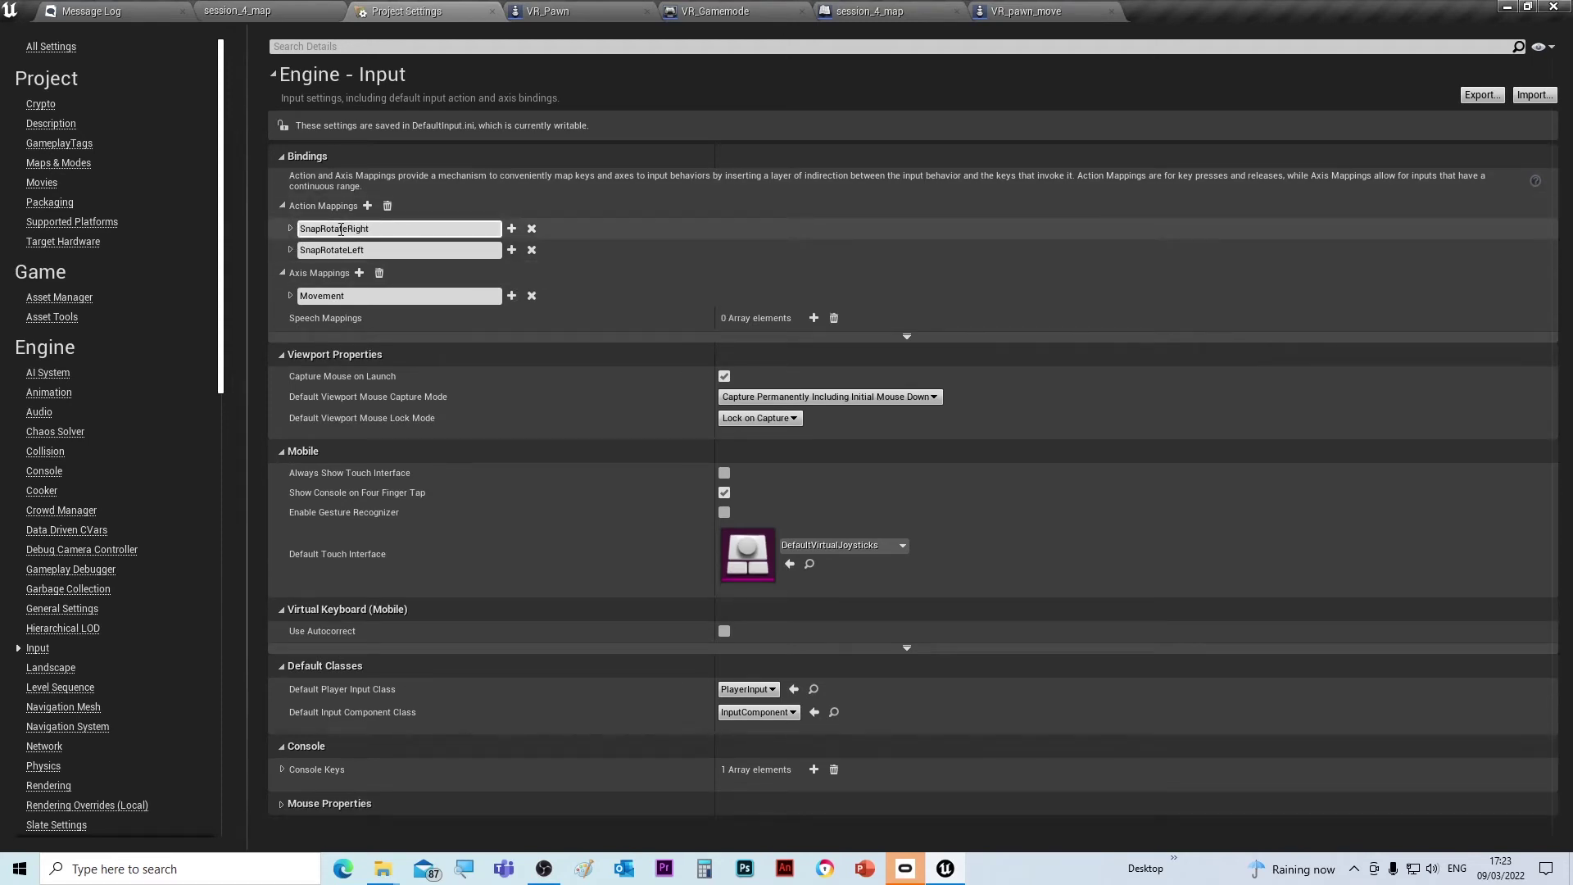
pyautogui.click(290, 228)
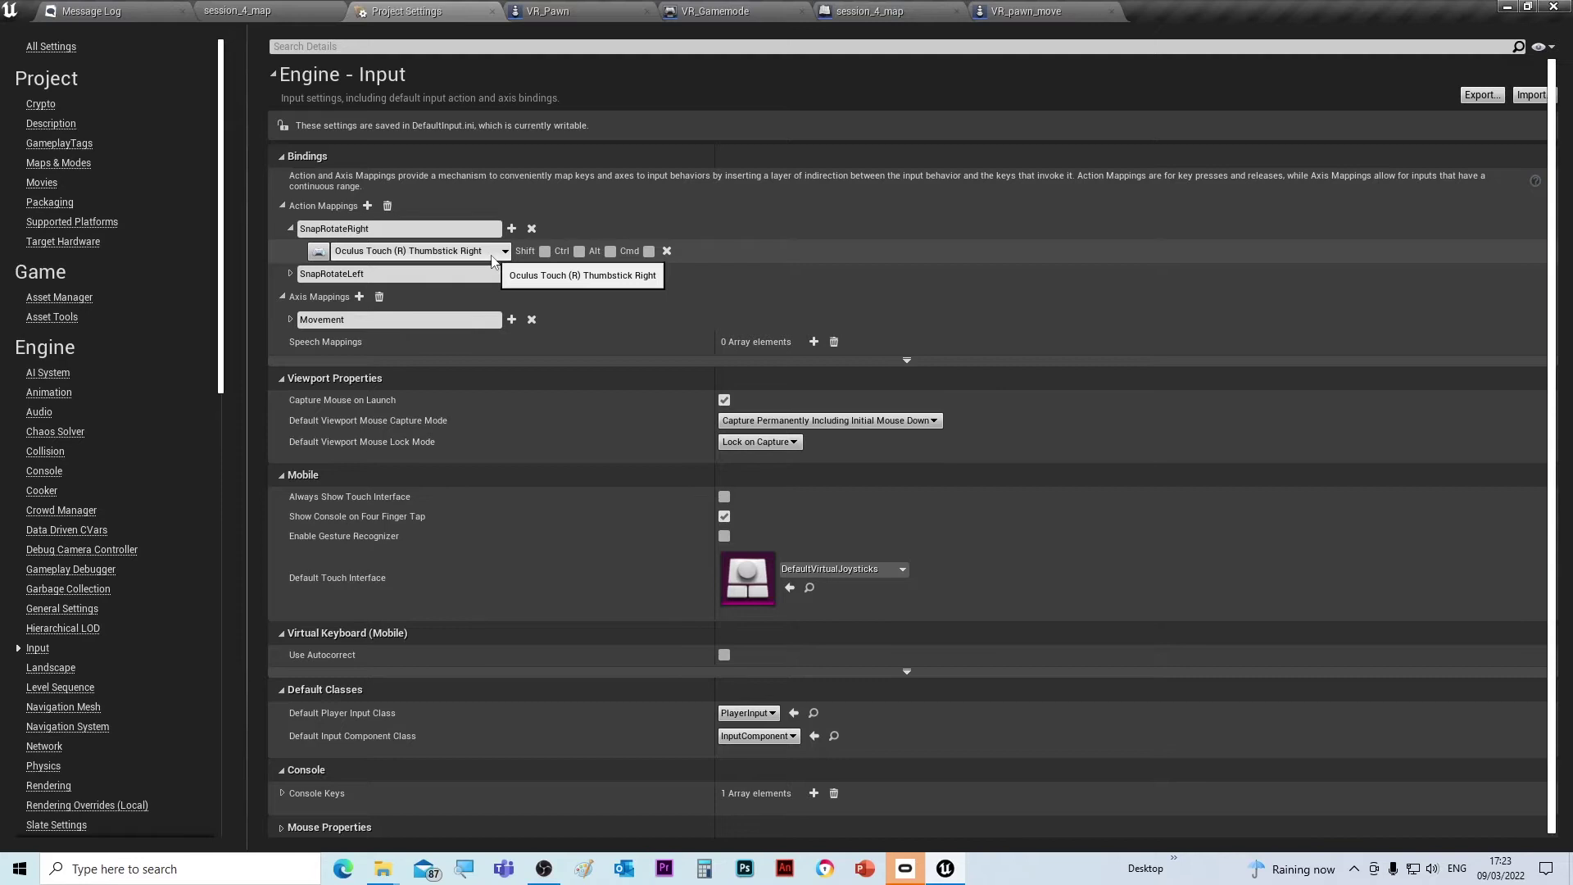
pyautogui.click(292, 273)
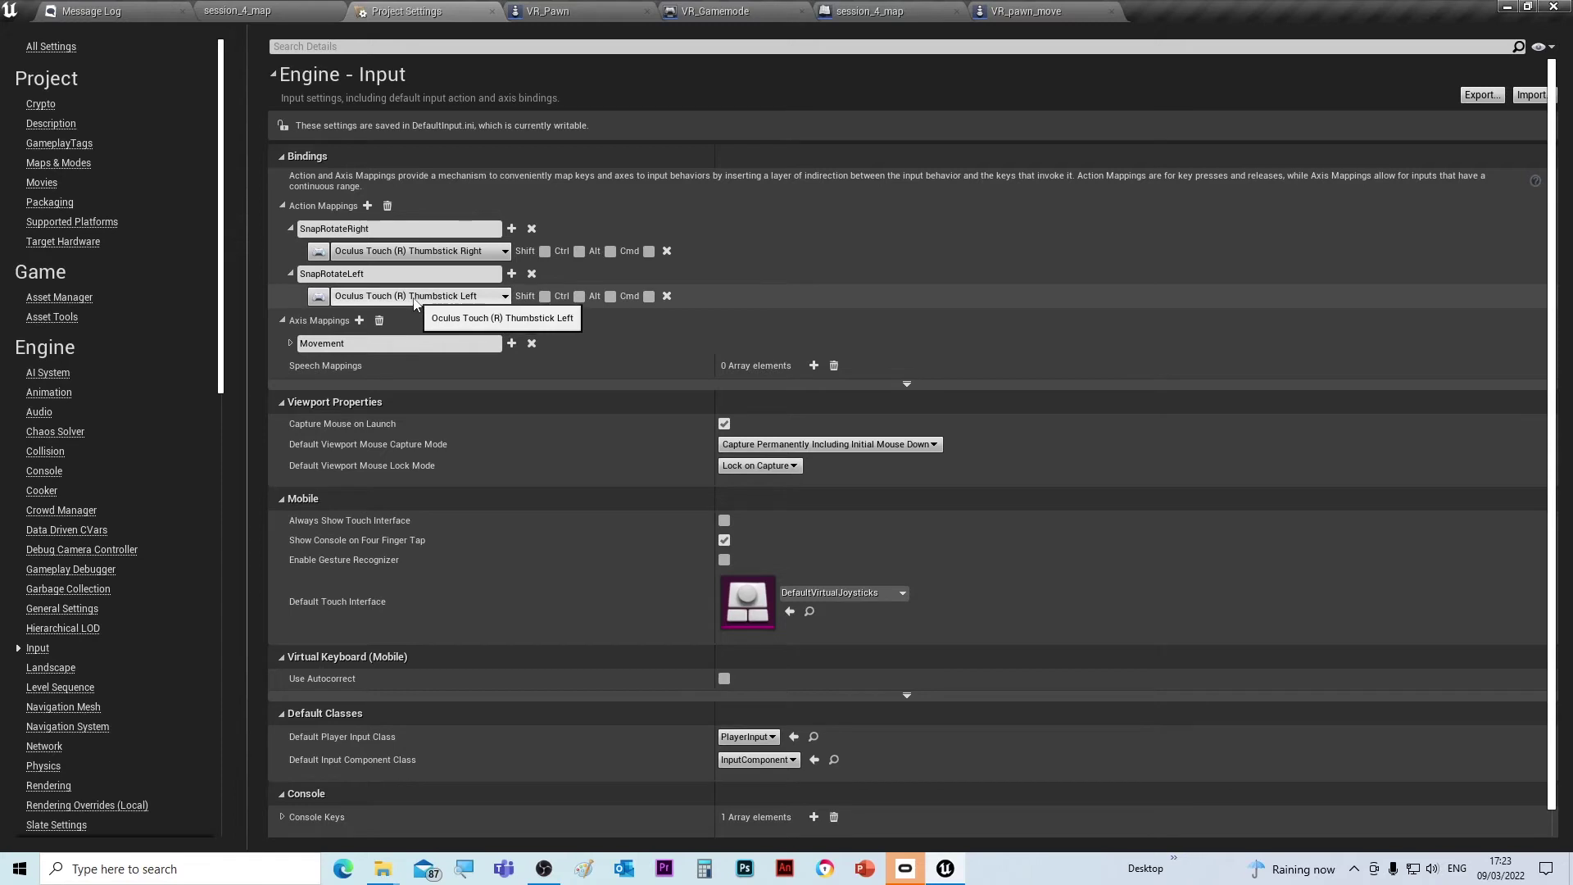
pyautogui.click(291, 343)
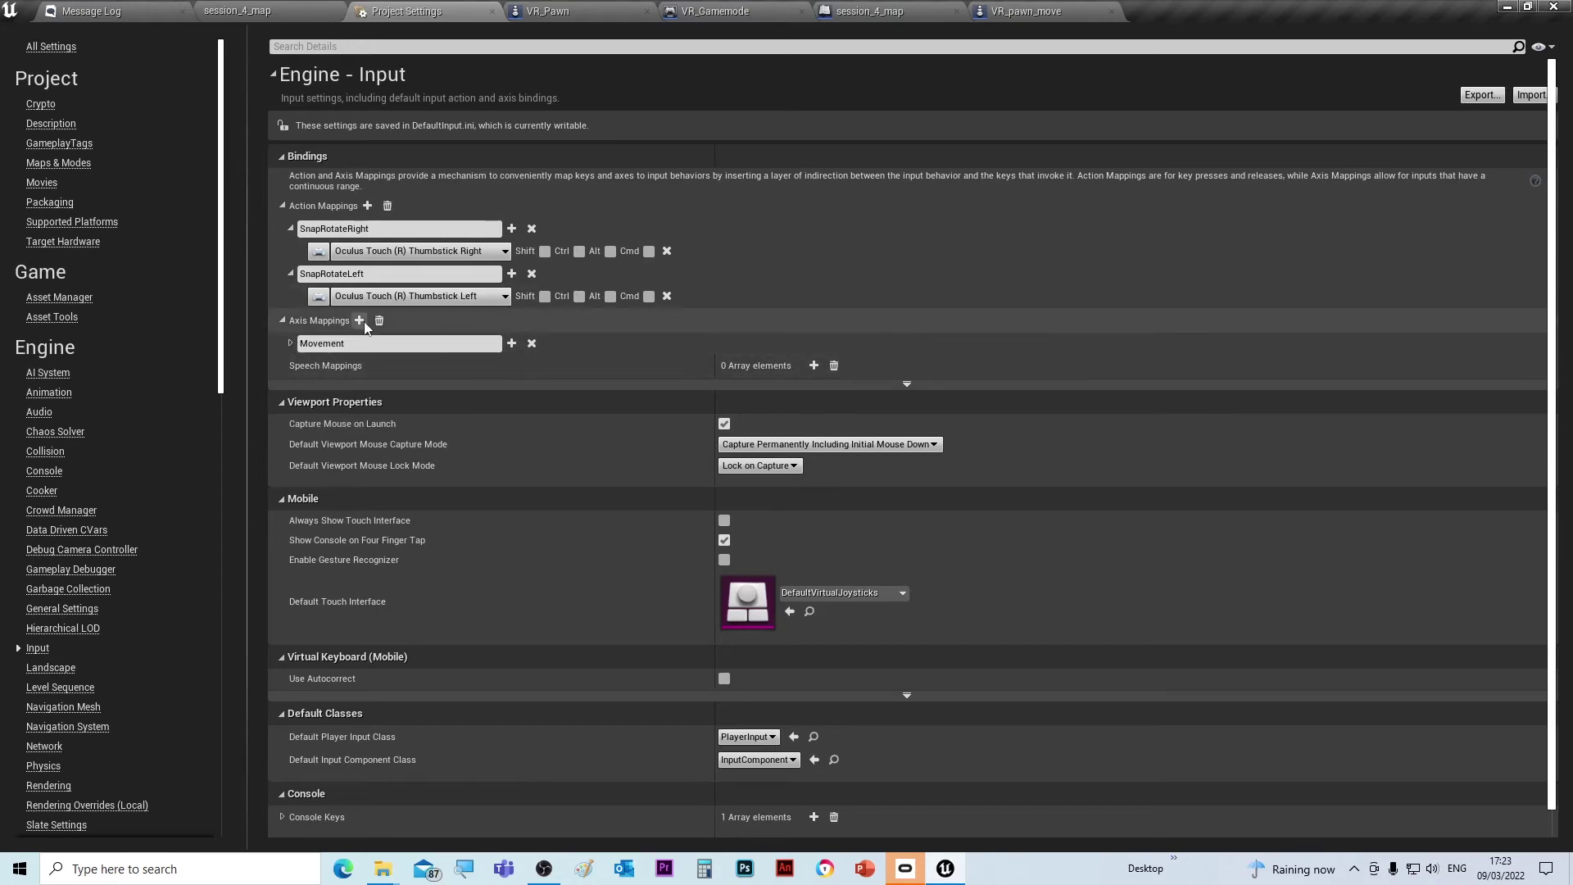
# Step: Check the Movement key, then collapse Movement, Axis Mappings, SnapRotateLeft and SnapRotateRight
pyautogui.click(291, 343)
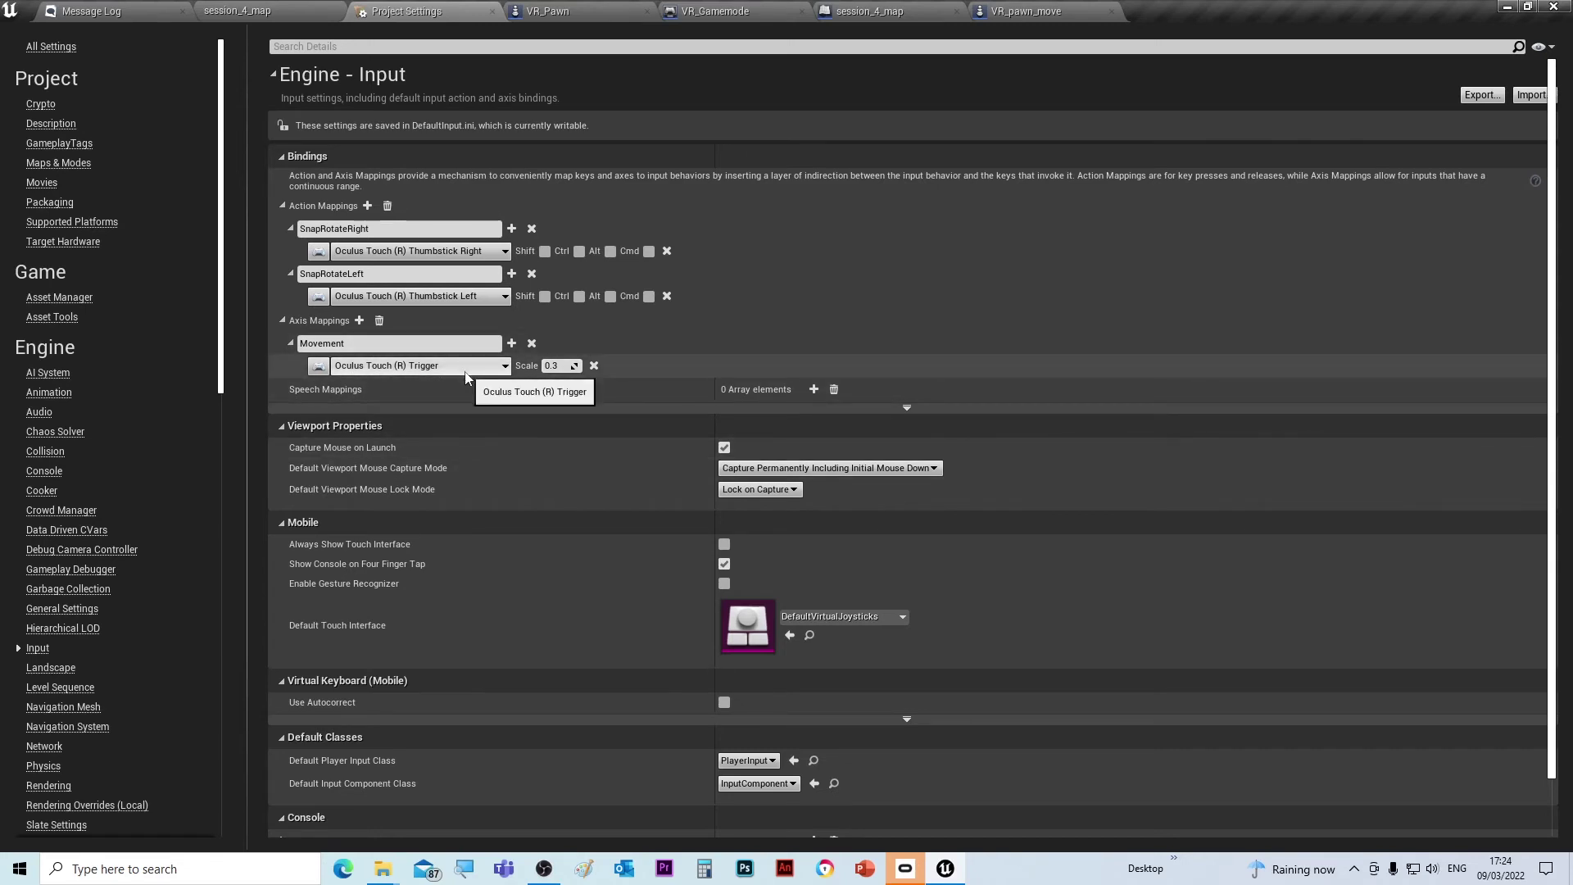
pyautogui.click(291, 343)
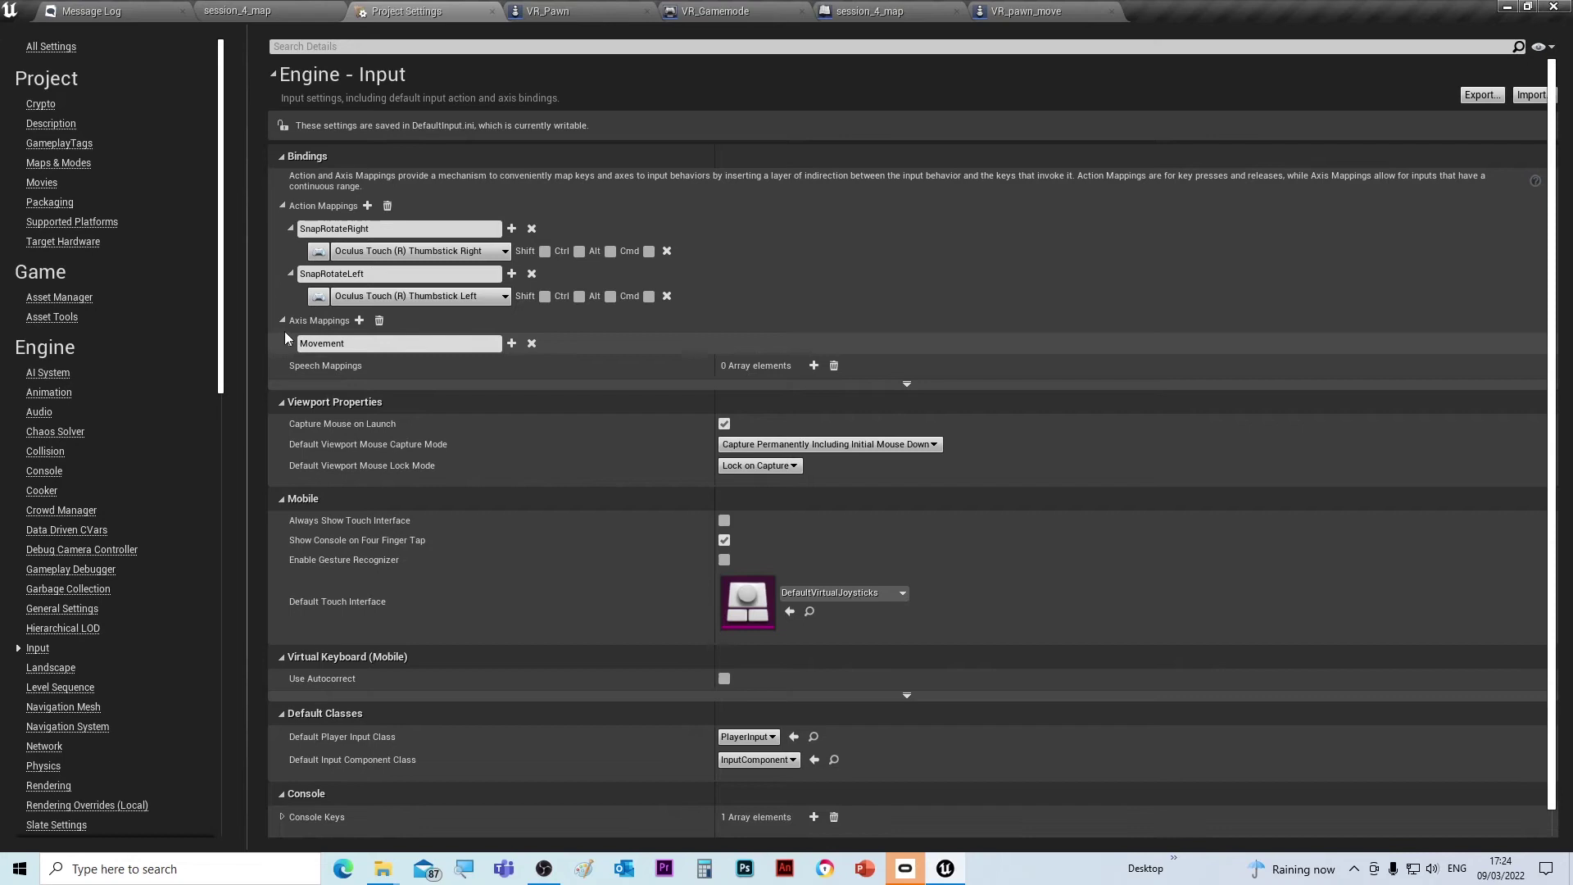
pyautogui.click(282, 320)
pyautogui.click(289, 273)
pyautogui.click(290, 228)
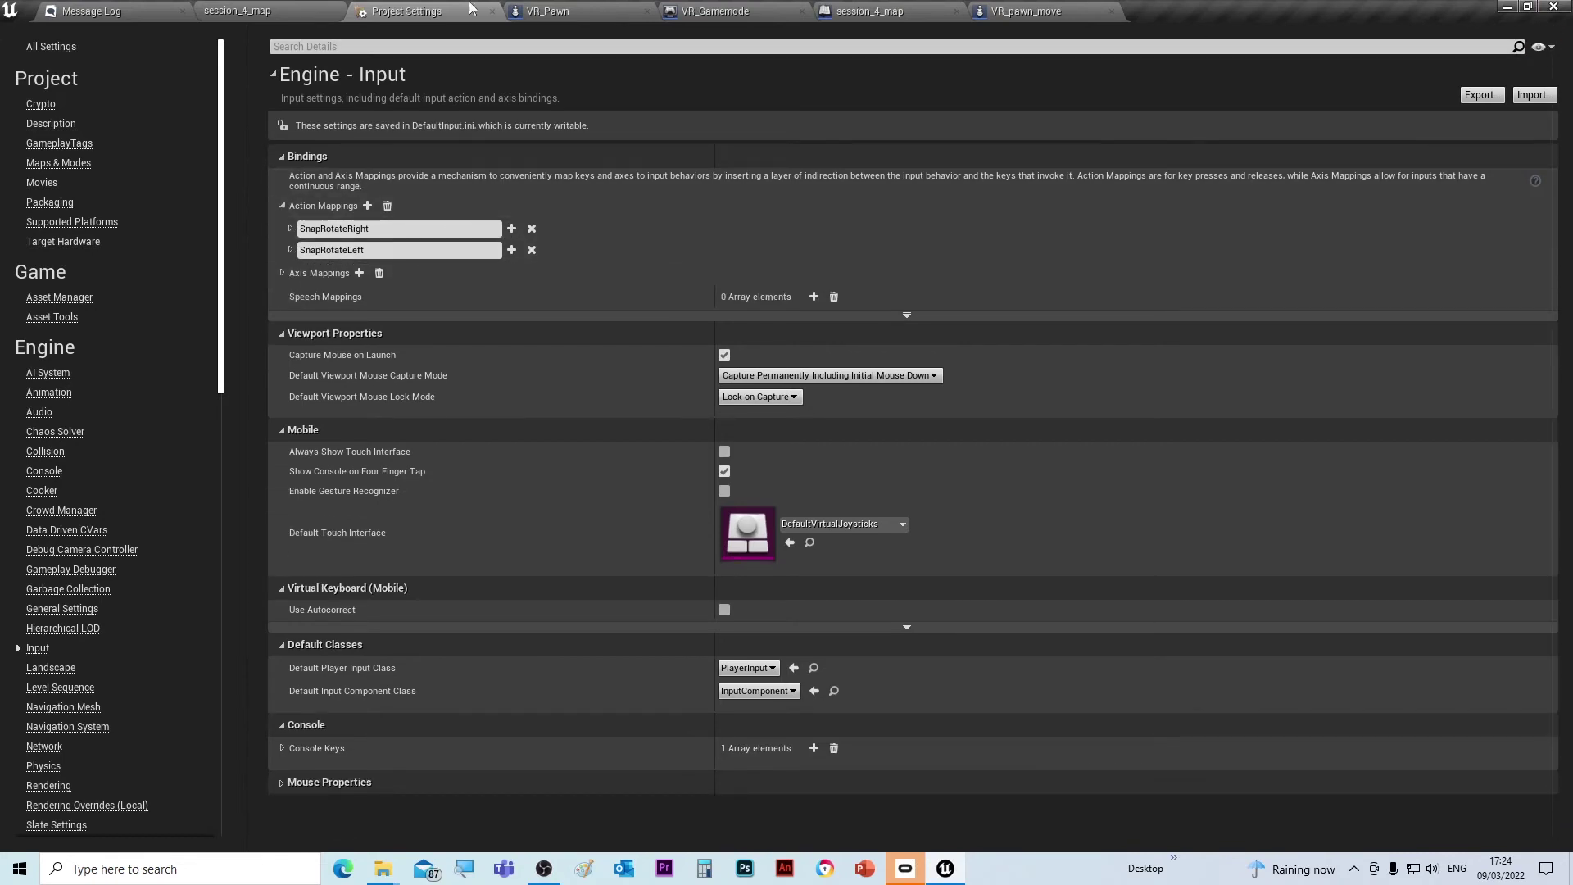
# Step: Go to VR_pawn_move's Event Graph, box-select the three disabled default event nodes and delete them
pyautogui.click(240, 12)
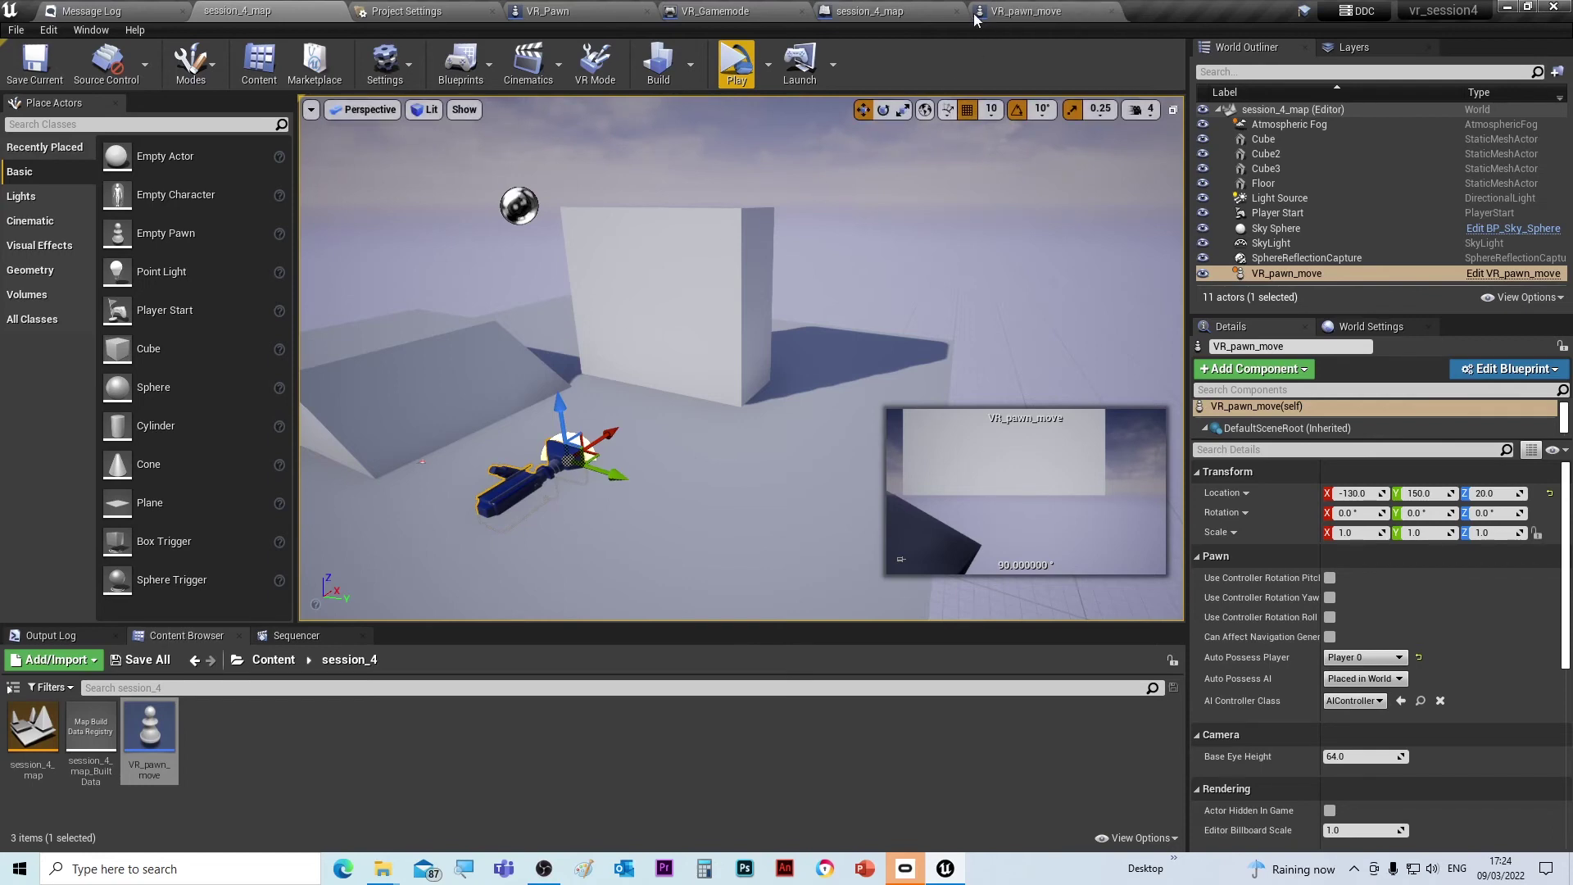
pyautogui.click(1036, 14)
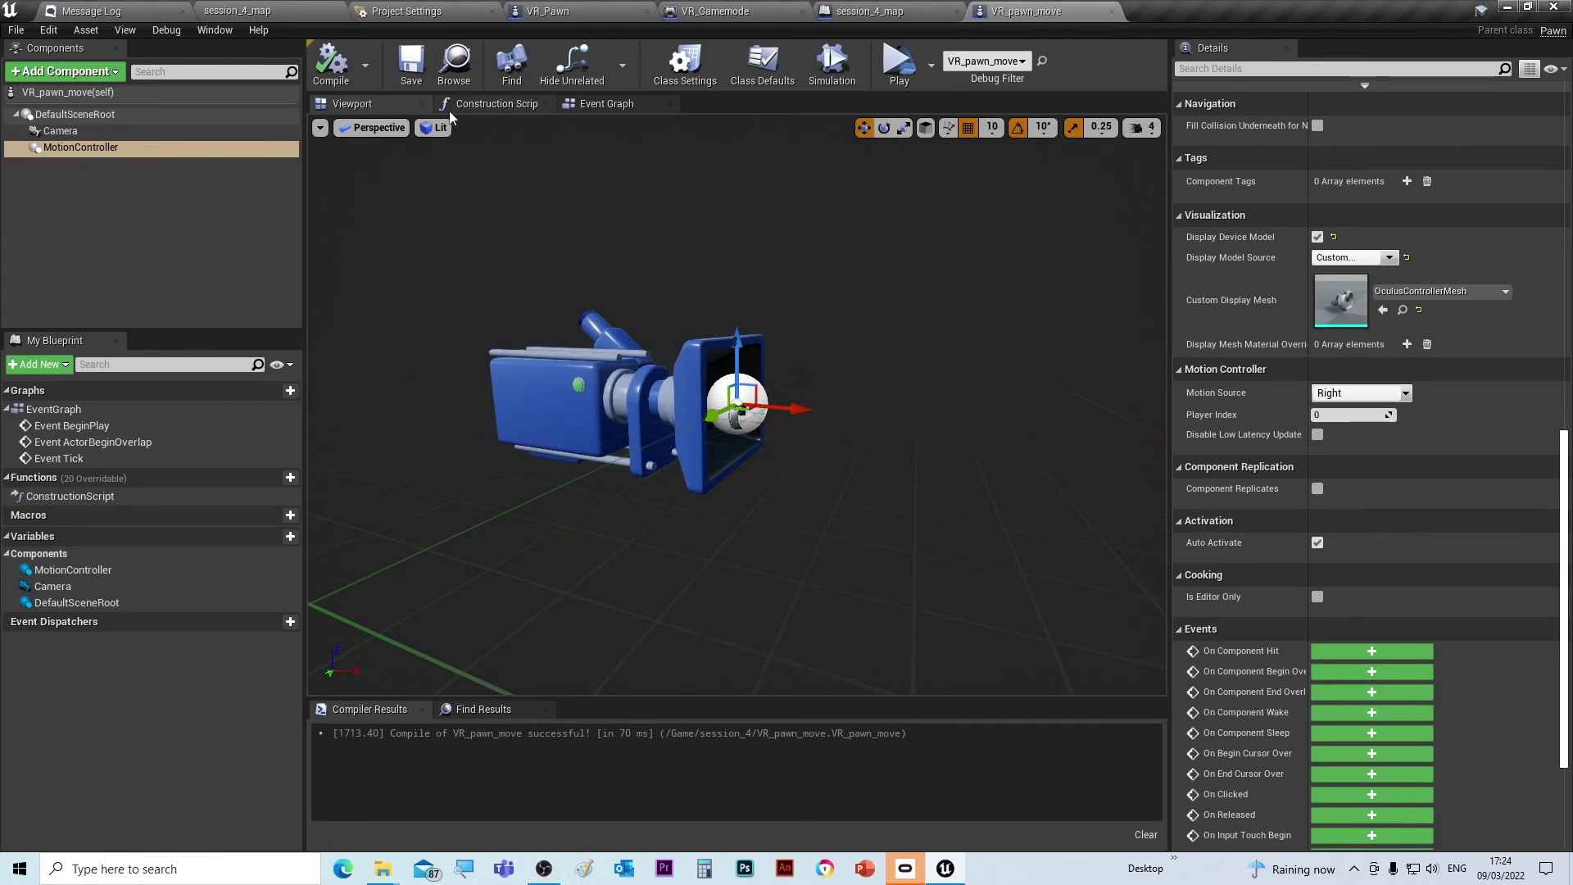
pyautogui.click(613, 106)
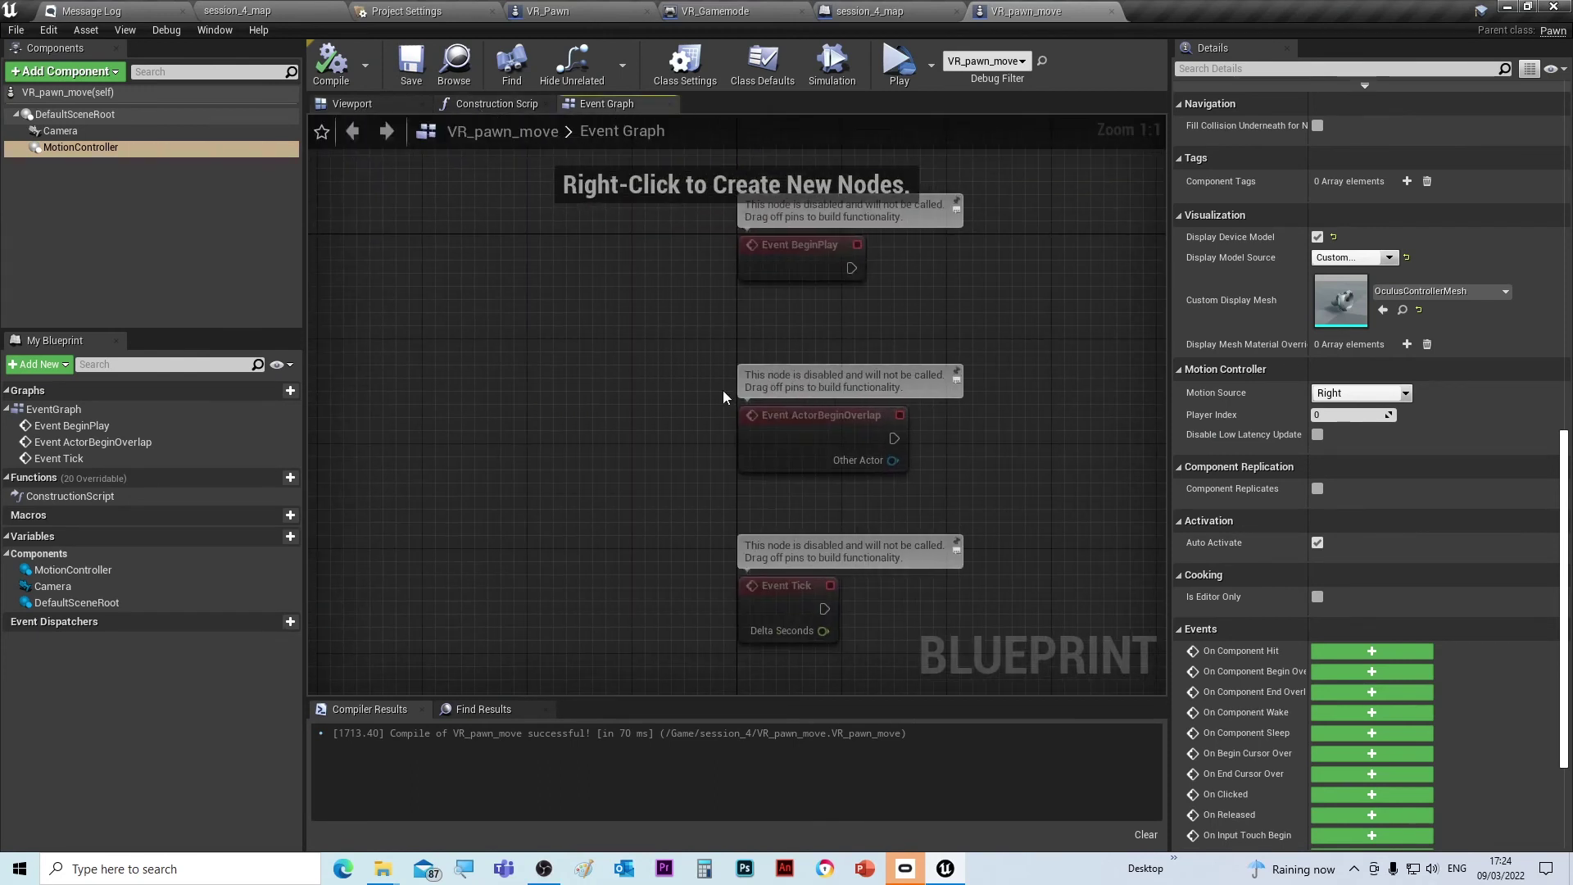
pyautogui.moveTo(601, 490); pyautogui.dragTo(314, 496, button='right')
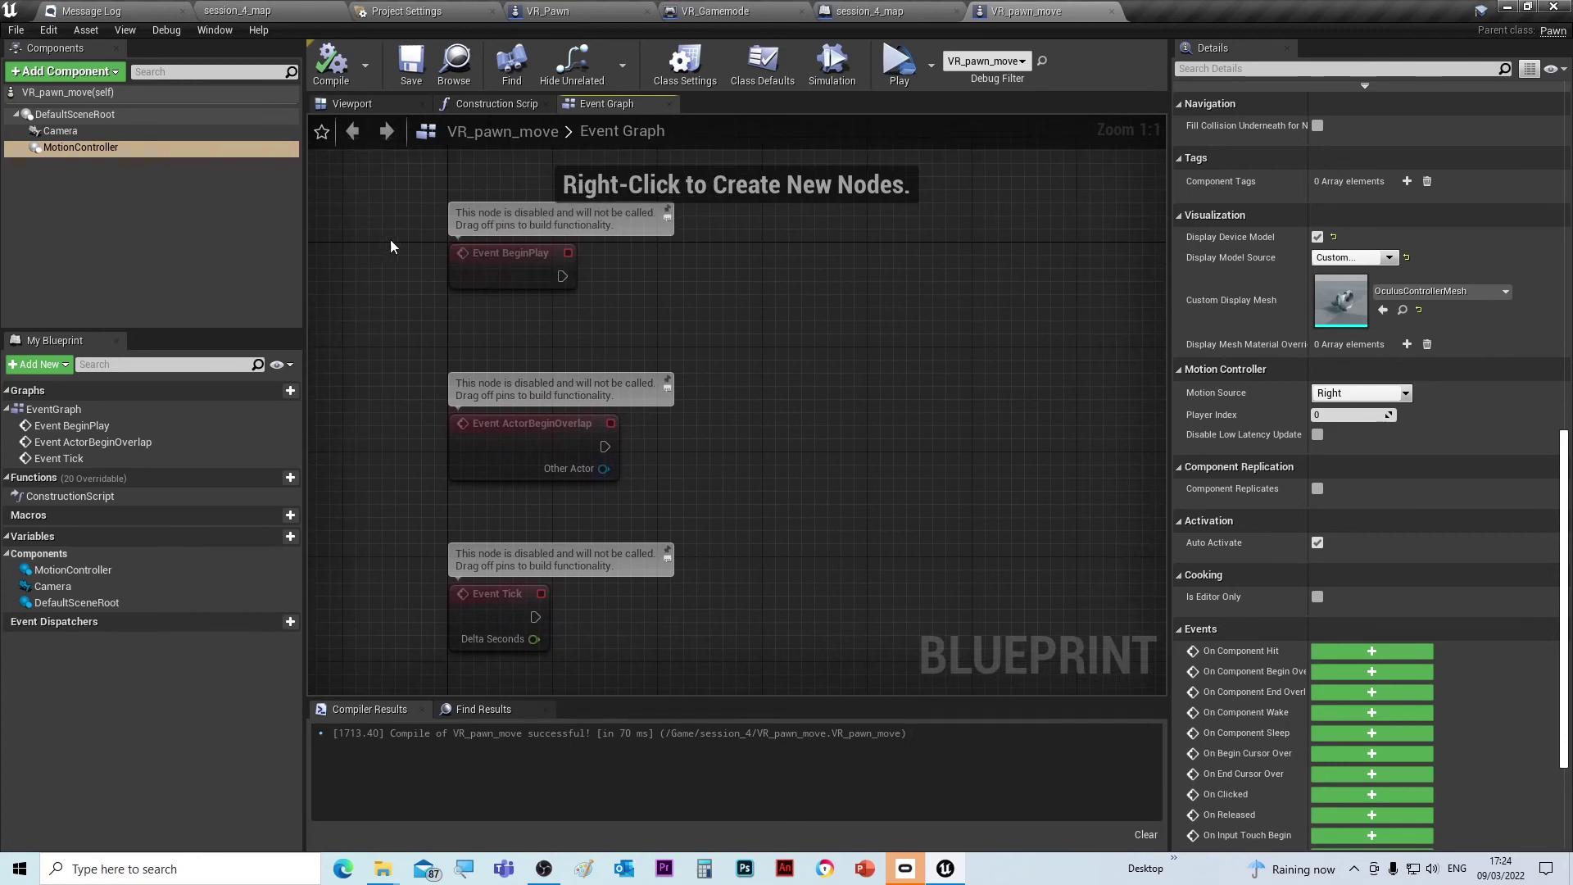
pyautogui.moveTo(390, 240); pyautogui.dragTo(638, 655)
pyautogui.press('Delete')
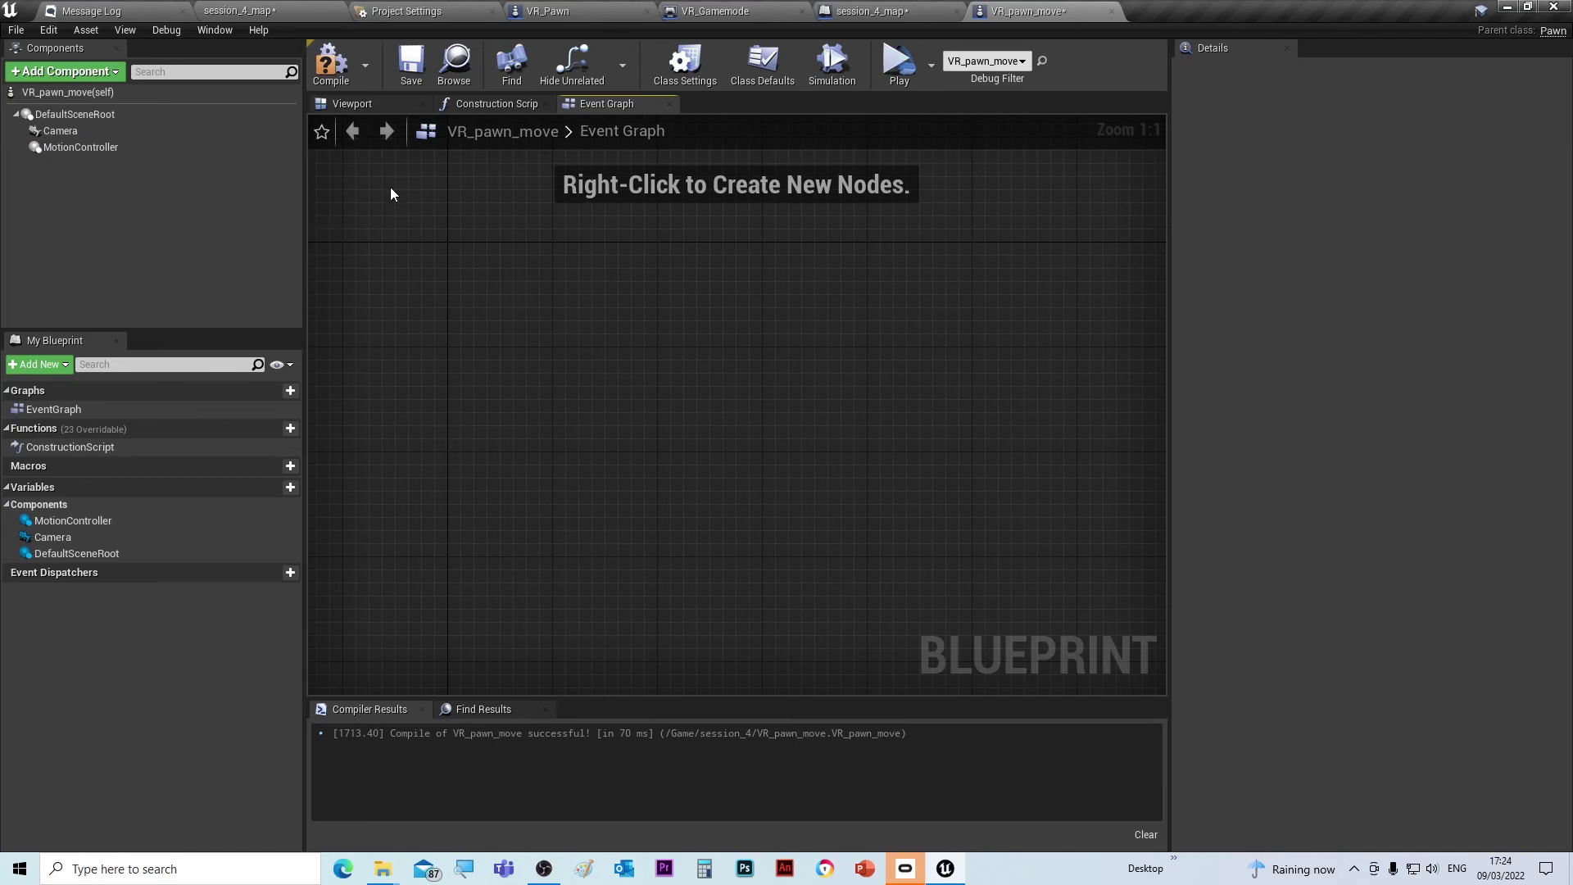
# Step: Search 'action' in the graph menu and place an InputAction SnapRotateLeft event node
pyautogui.rightClick(432, 229)
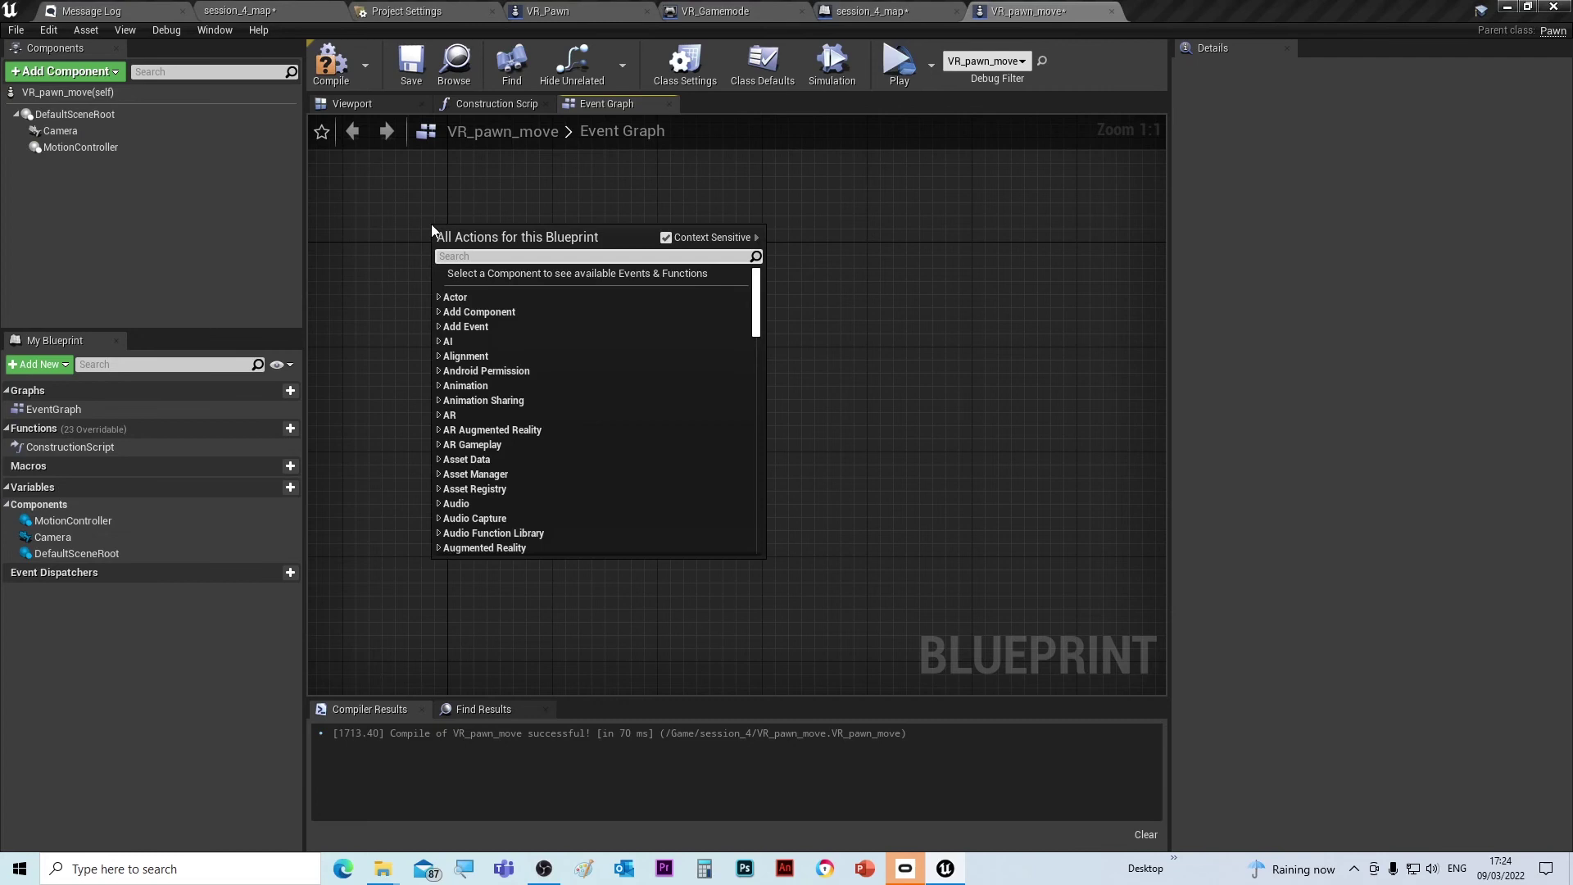
pyautogui.write('action')
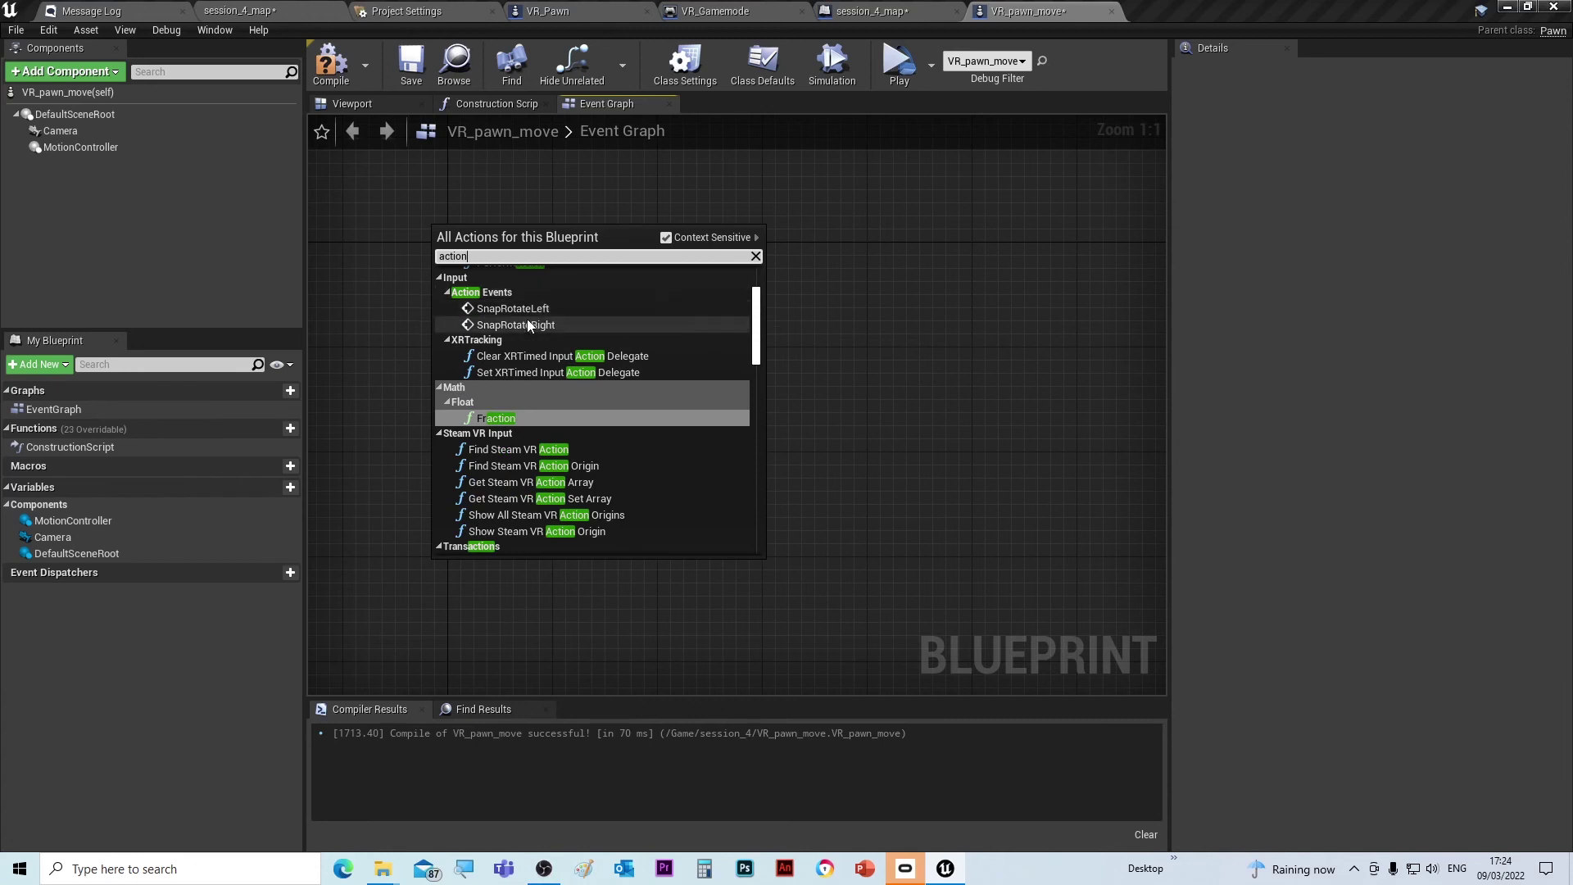
pyautogui.scroll(2, 509, 329)
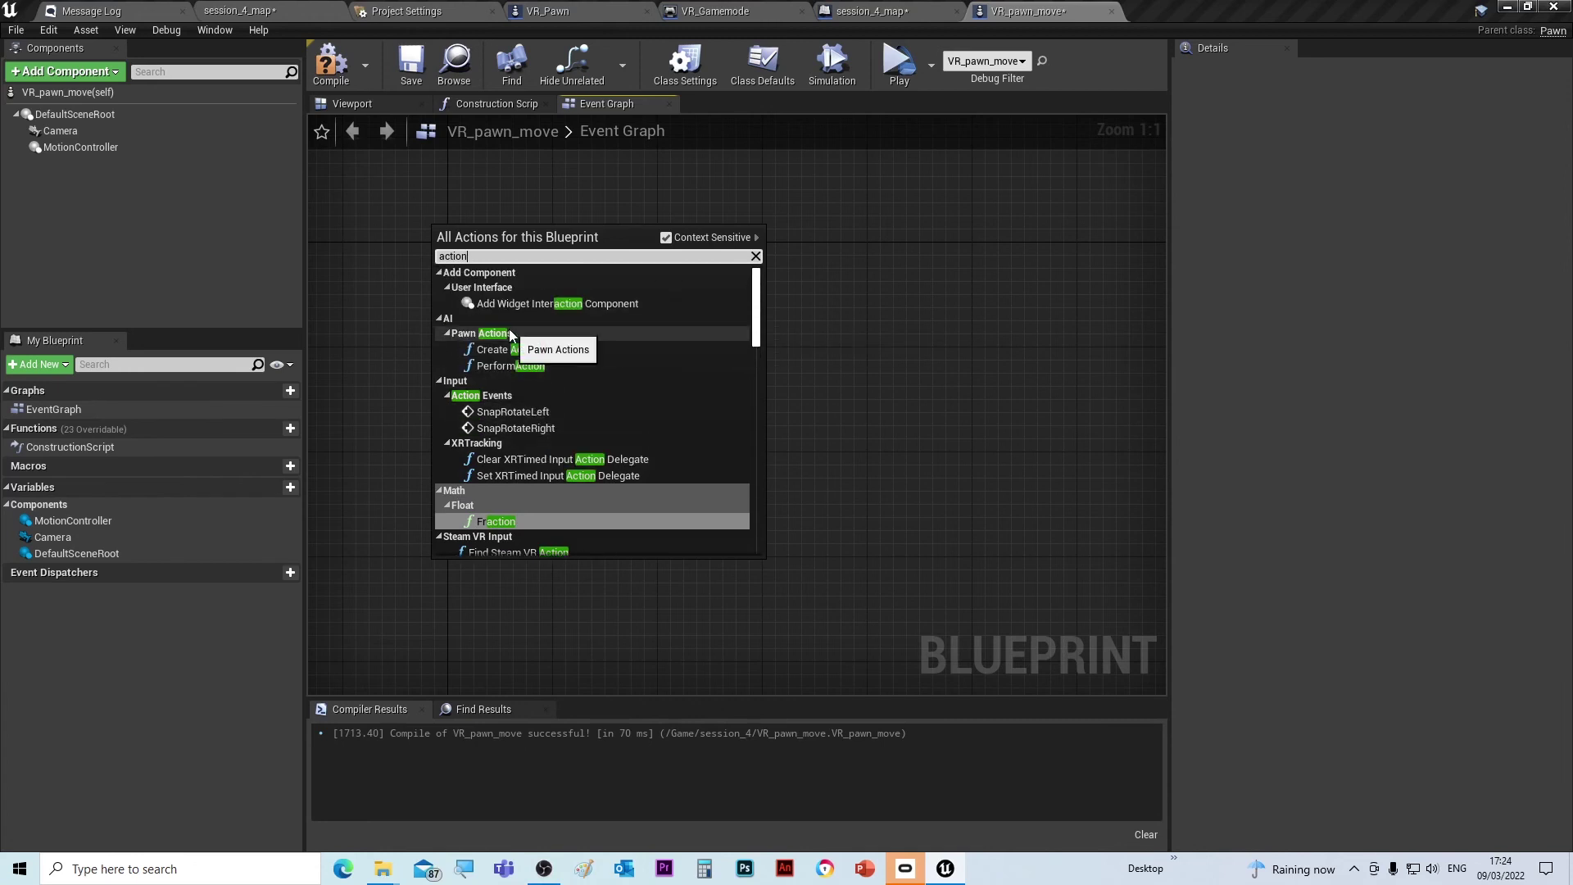
pyautogui.scroll(-1, 509, 332)
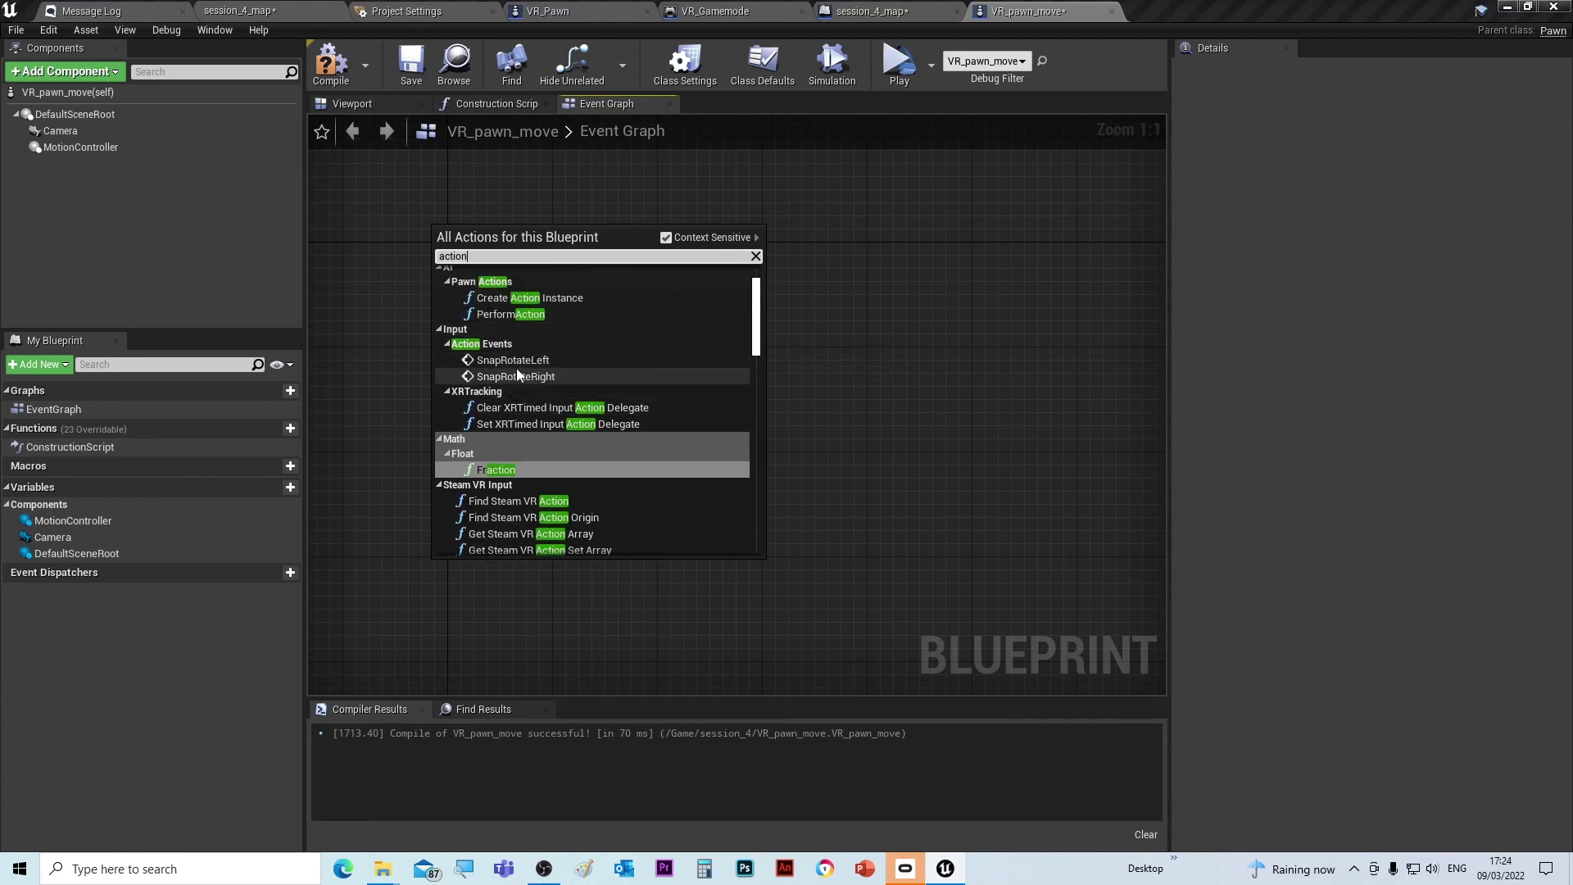
pyautogui.click(510, 361)
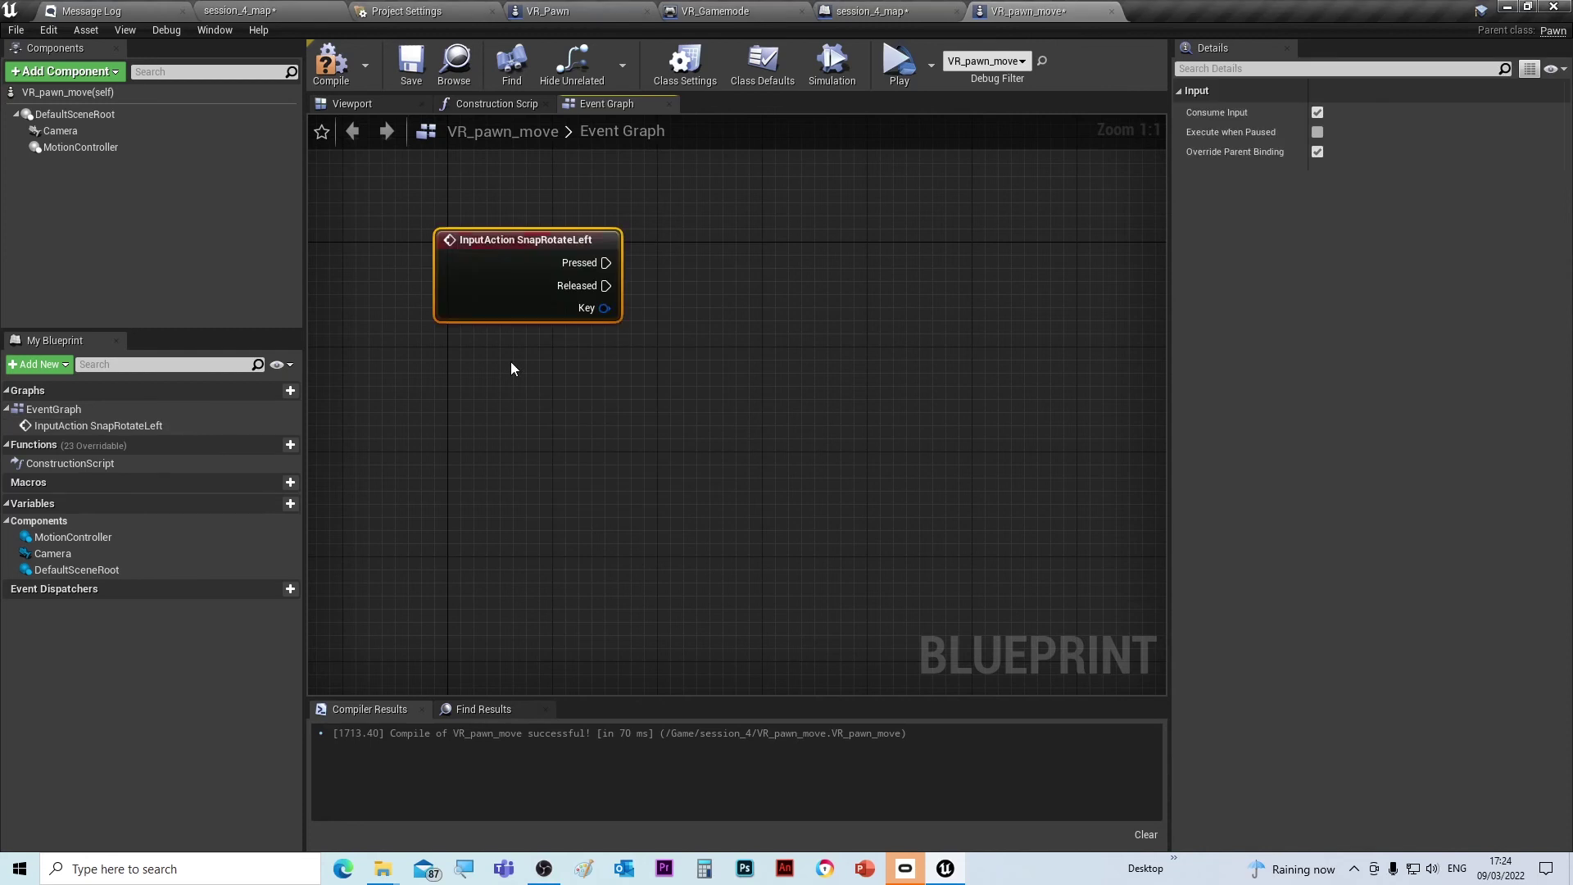
# Step: Place an InputAction SnapRotateRight event node below it and nudge it slightly right
pyautogui.rightClick(465, 403)
pyautogui.write('inpu')
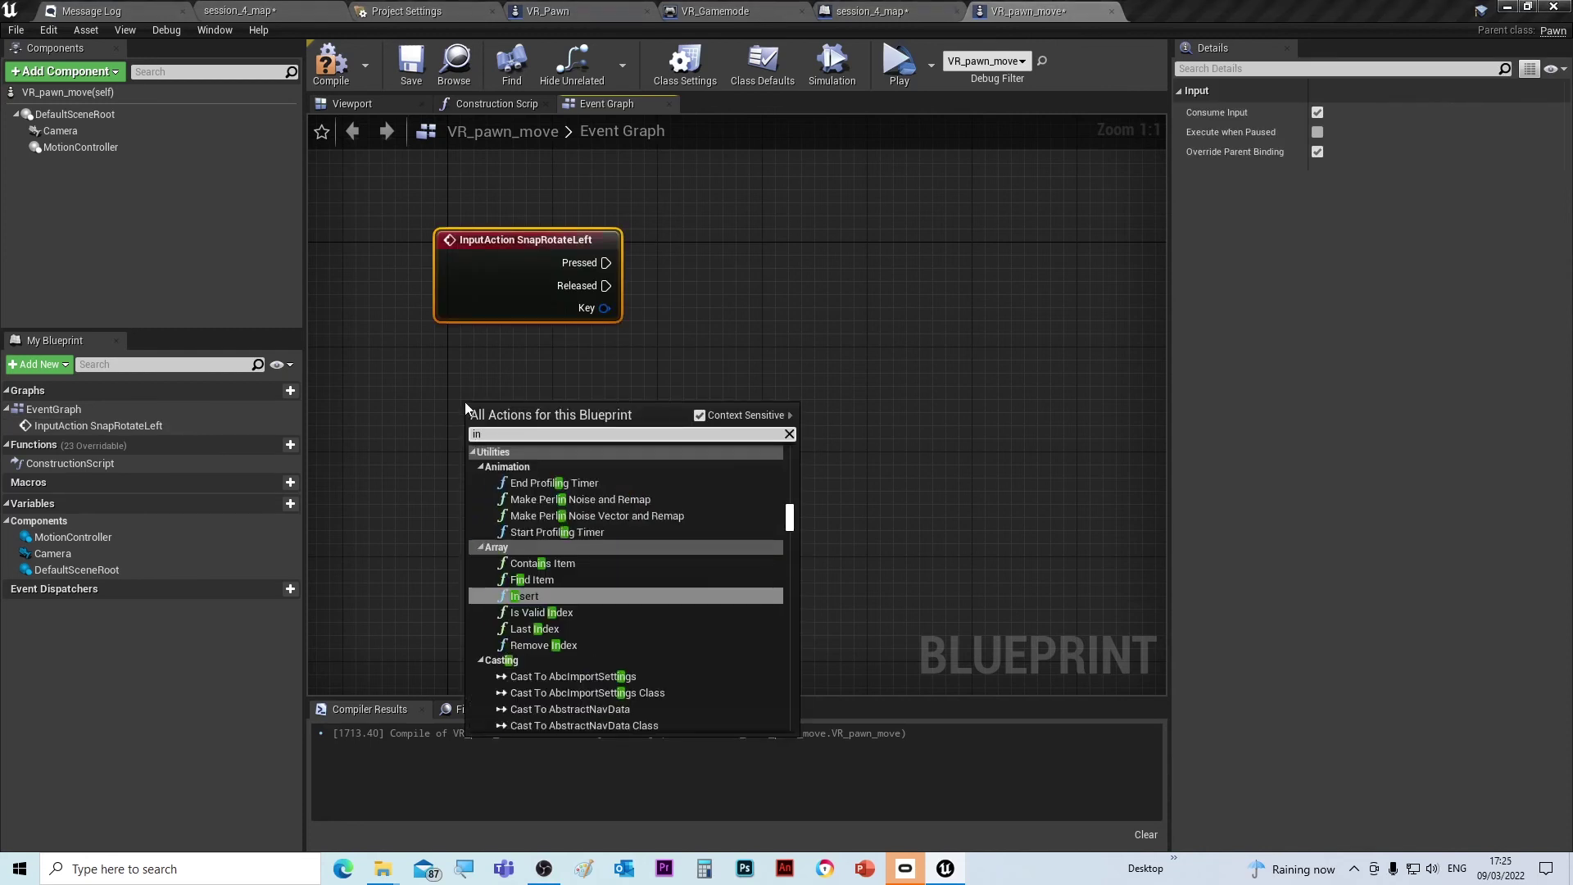
pyautogui.press('BackSpace')
pyautogui.press('BackSpace')
pyautogui.press('BackSpace')
pyautogui.press('BackSpace')
pyautogui.write('action')
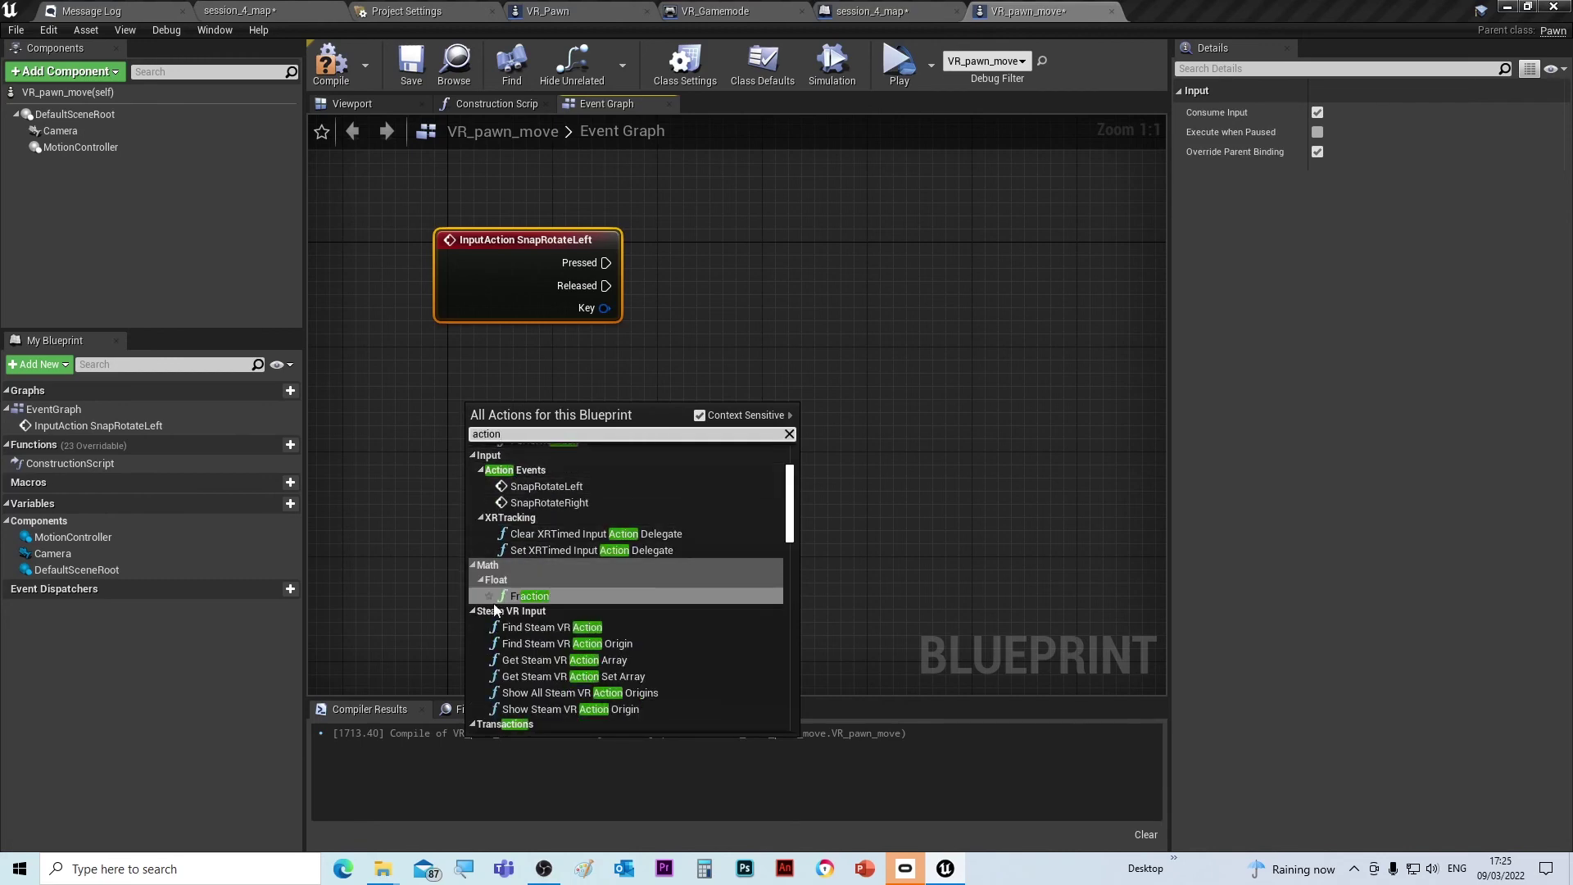
pyautogui.click(557, 503)
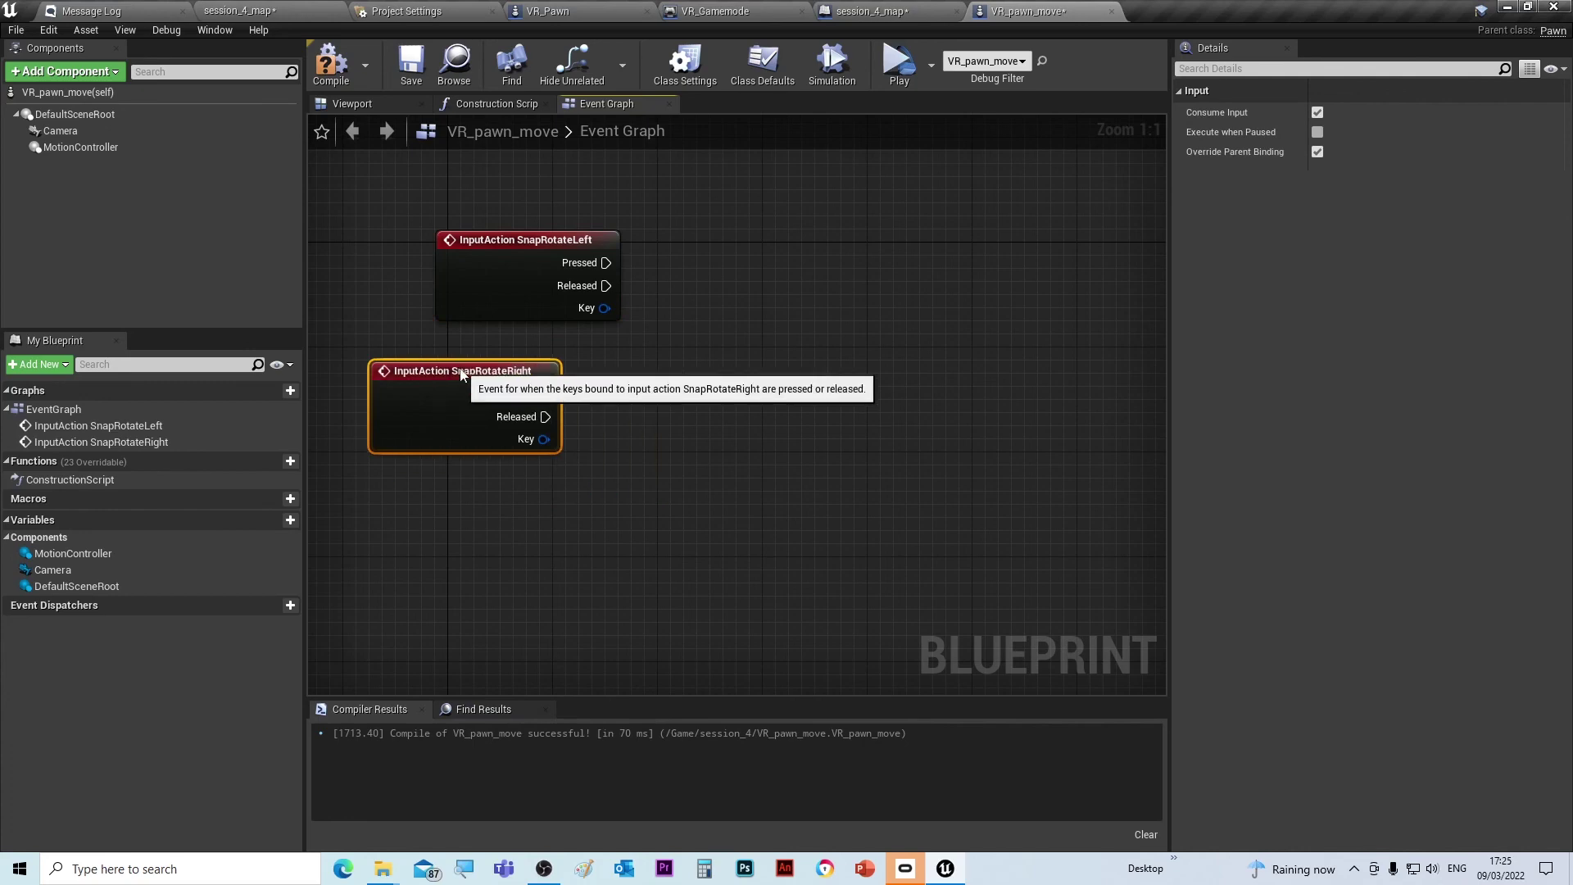
pyautogui.moveTo(524, 386); pyautogui.dragTo(536, 386)
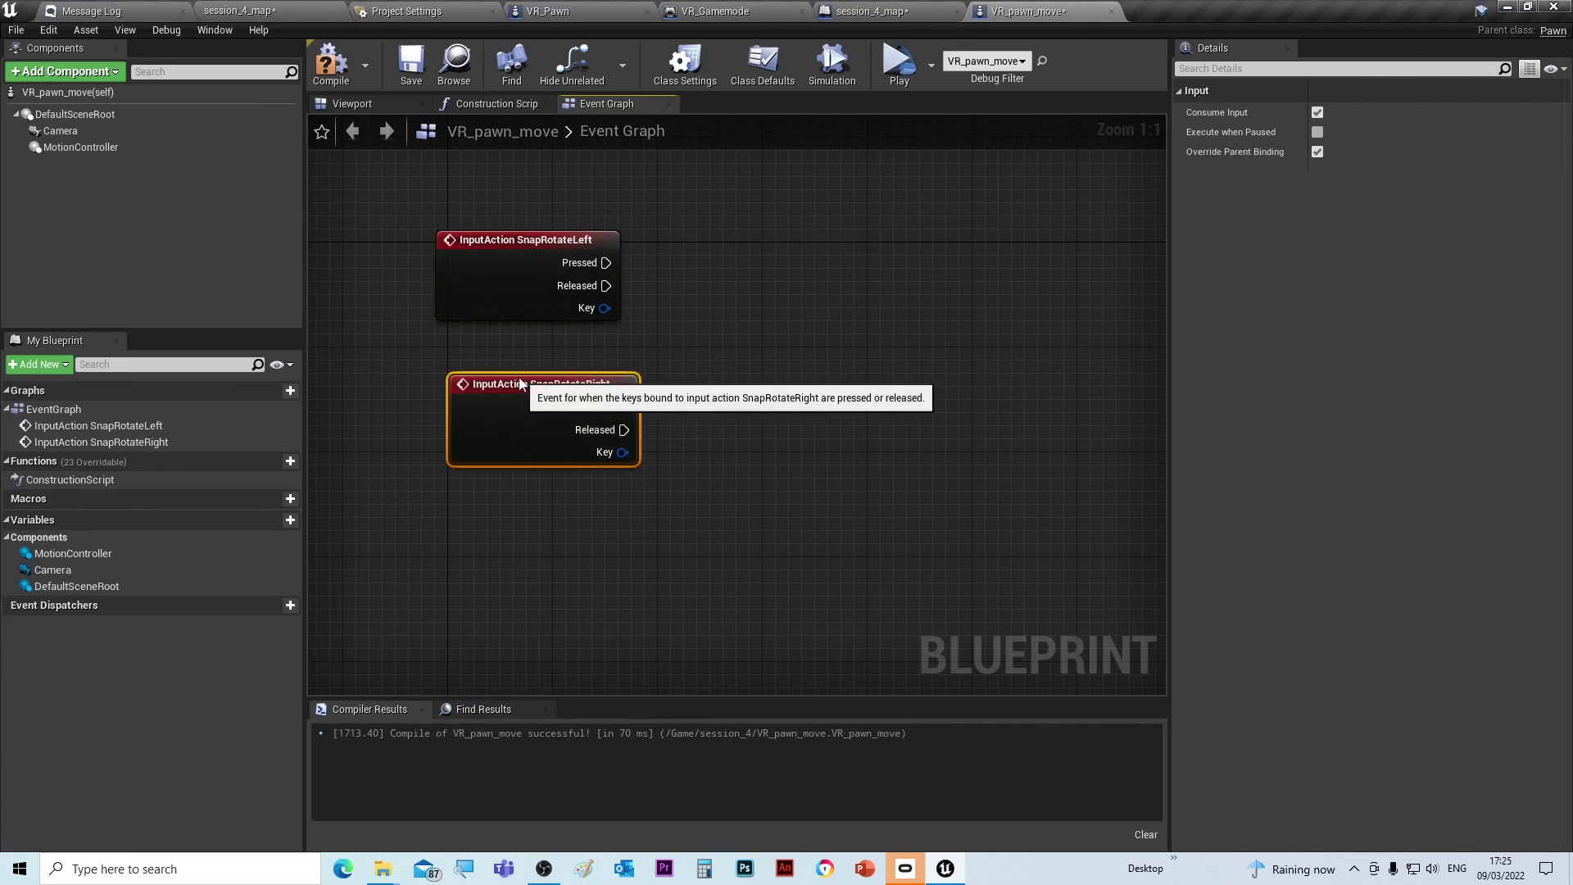
# Step: Search 'movement' and place an InputAxis Movement event node
pyautogui.rightClick(467, 512)
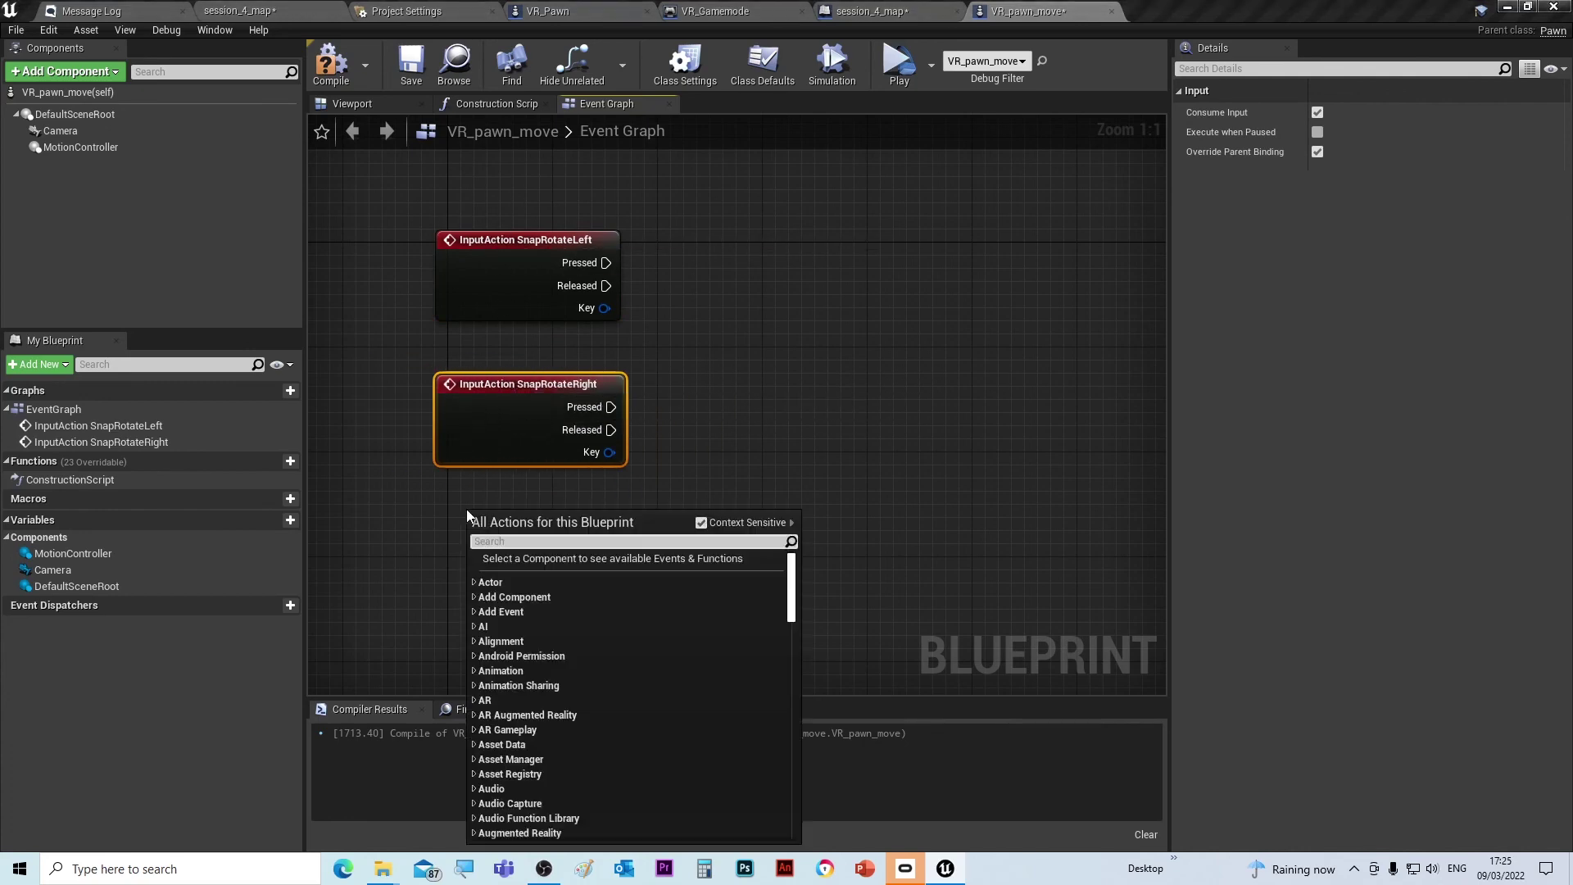
pyautogui.write('movement')
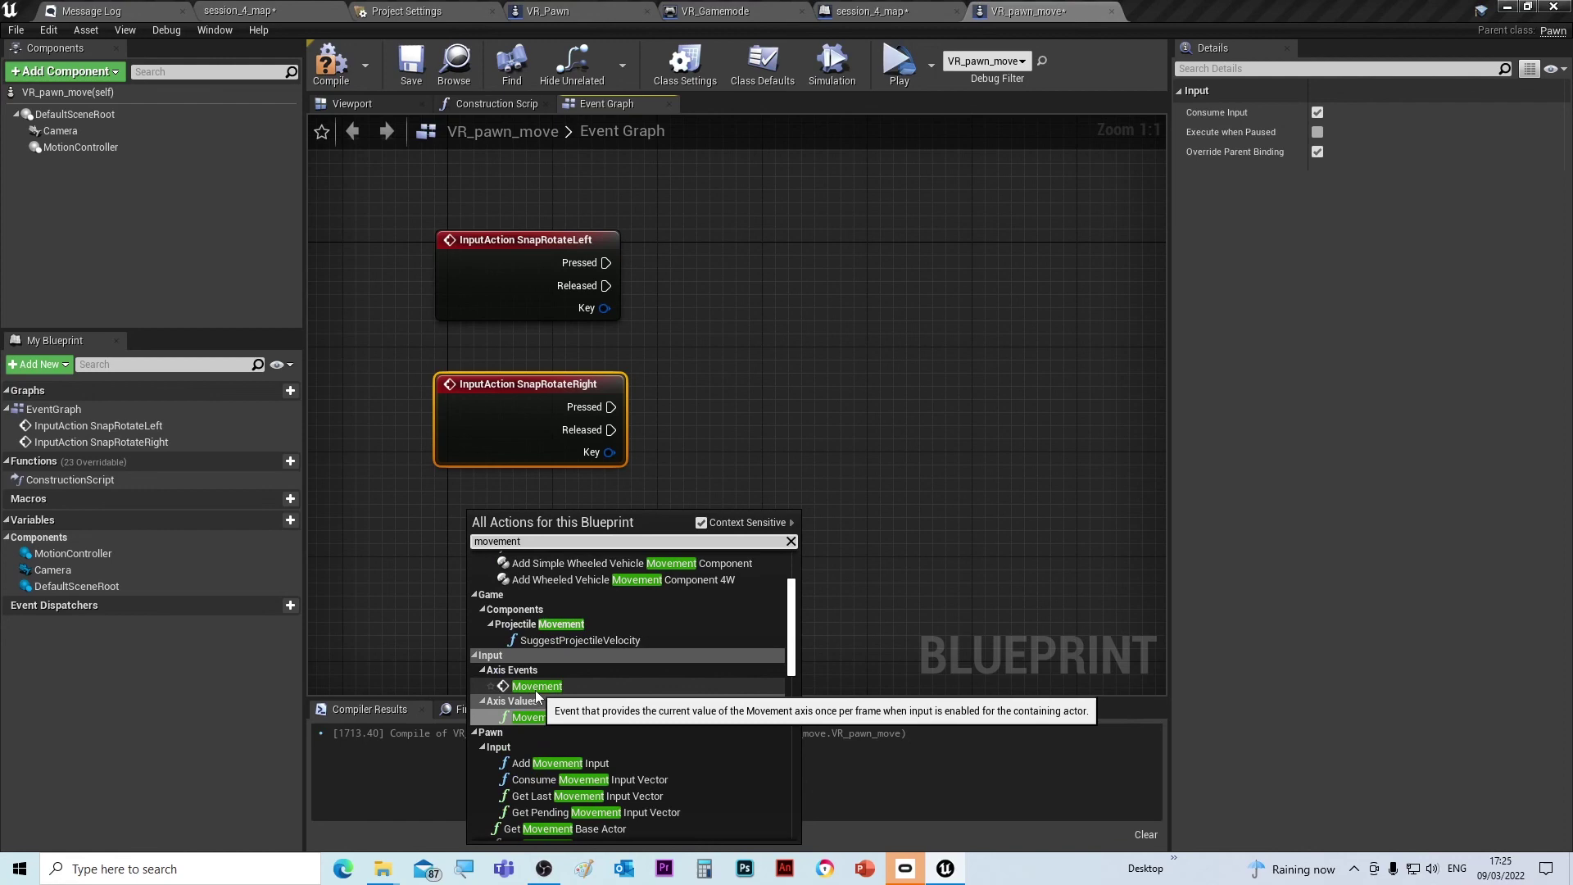
pyautogui.click(575, 687)
# Step: Align the three input event nodes in a column, then compile and save VR_pawn_move
pyautogui.moveTo(533, 547); pyautogui.dragTo(509, 586)
pyautogui.moveTo(521, 424); pyautogui.dragTo(494, 425)
pyautogui.moveTo(488, 307); pyautogui.dragTo(435, 281)
pyautogui.moveTo(454, 406); pyautogui.dragTo(413, 393)
pyautogui.moveTo(475, 580); pyautogui.dragTo(423, 567)
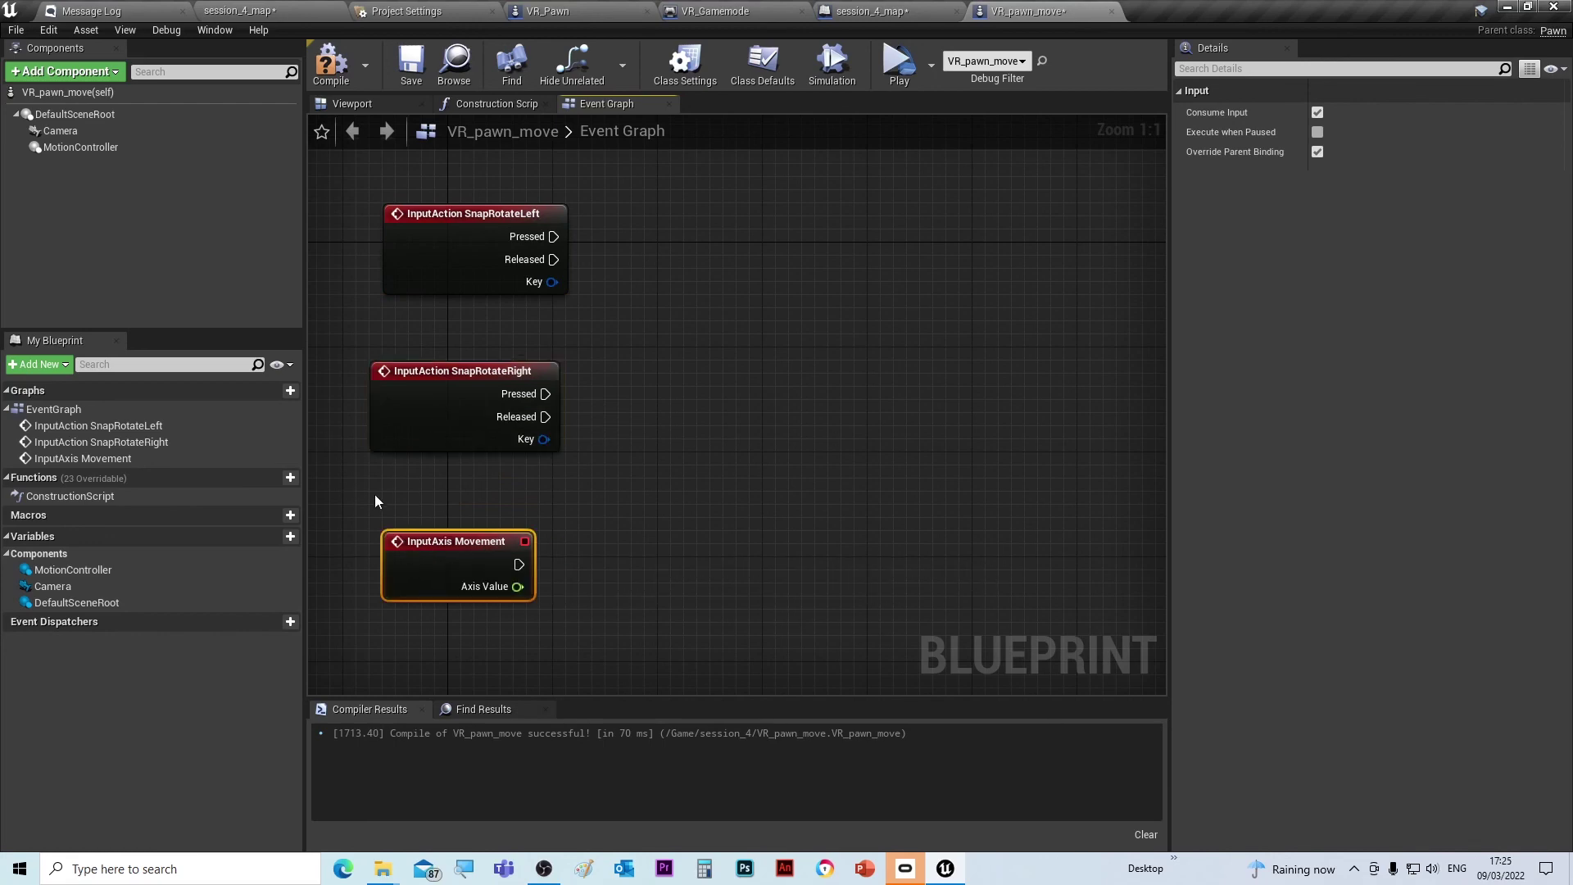
pyautogui.click(333, 64)
pyautogui.click(411, 64)
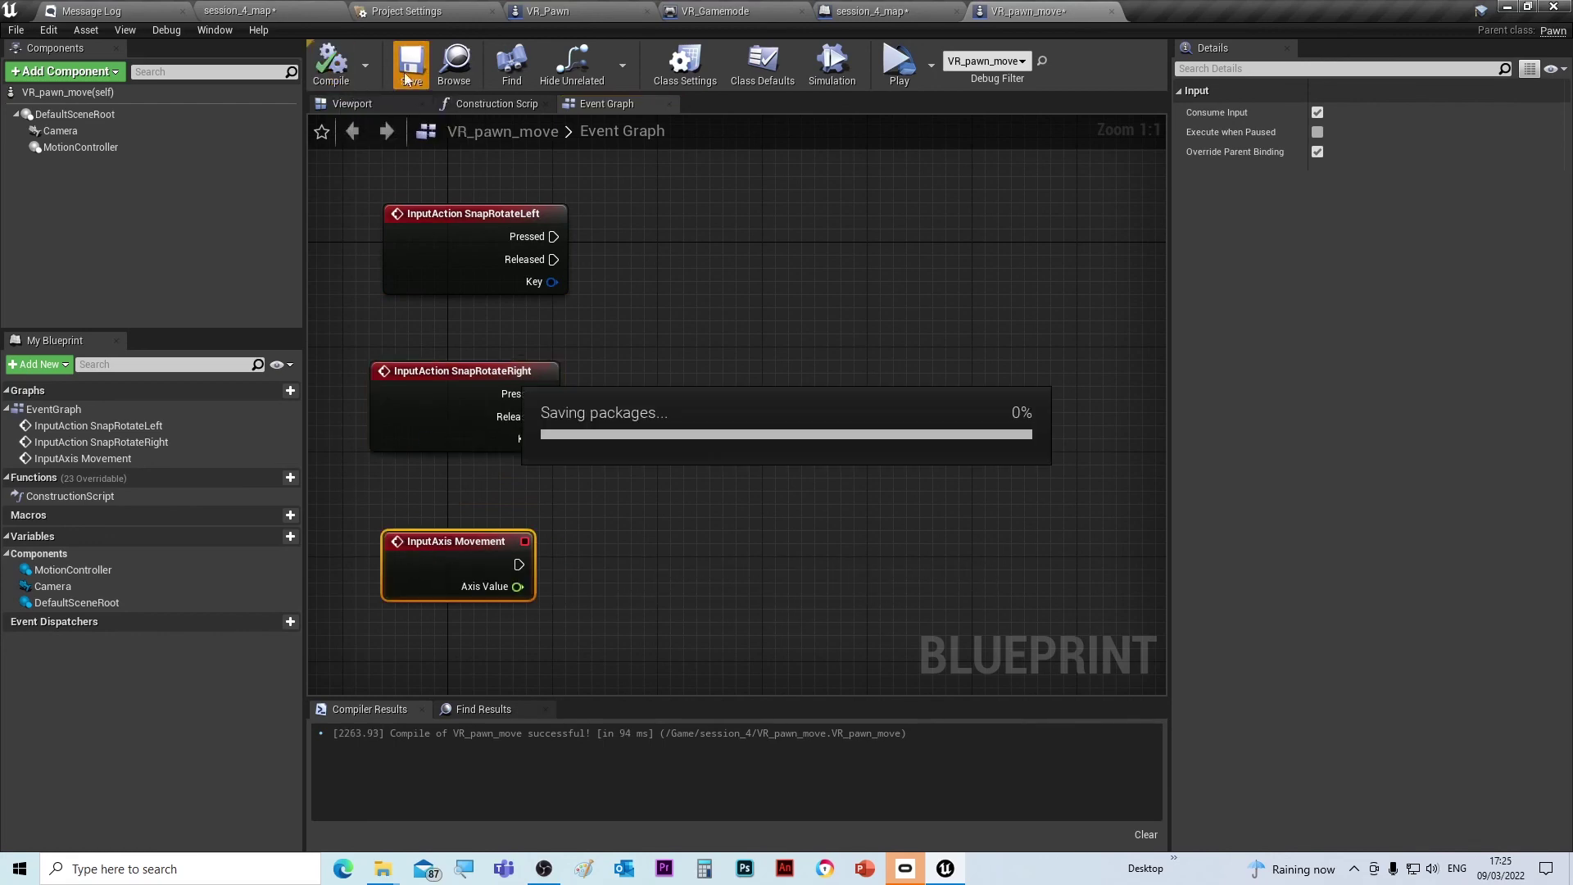